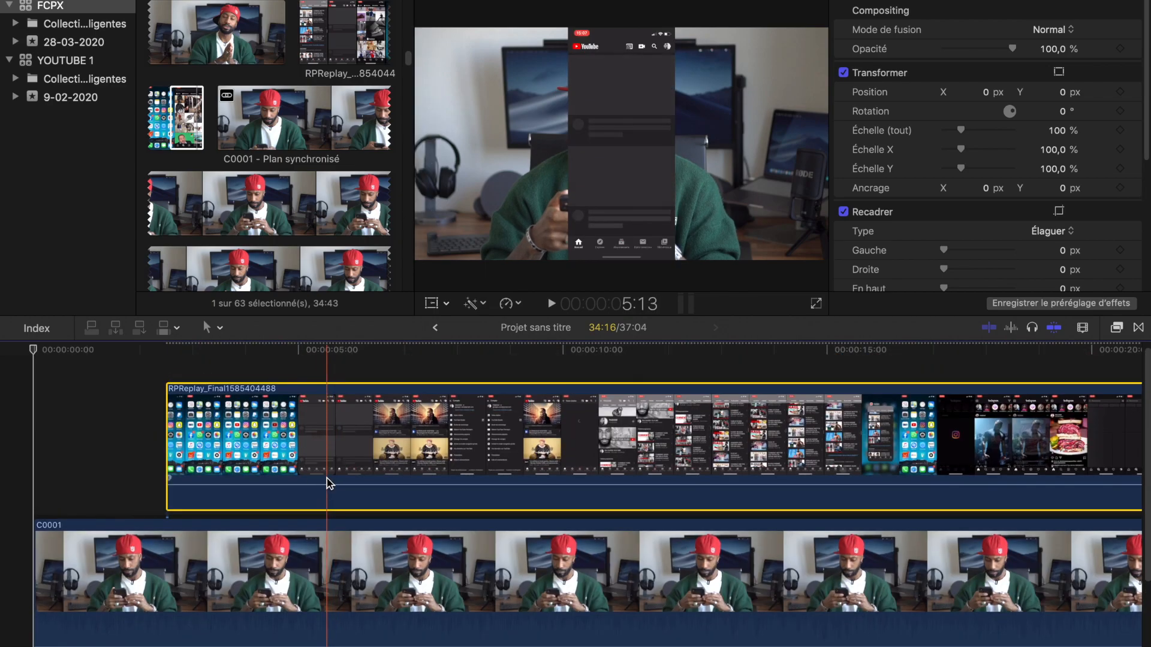
pyautogui.moveTo(326, 464); pyautogui.dragTo(211, 454)
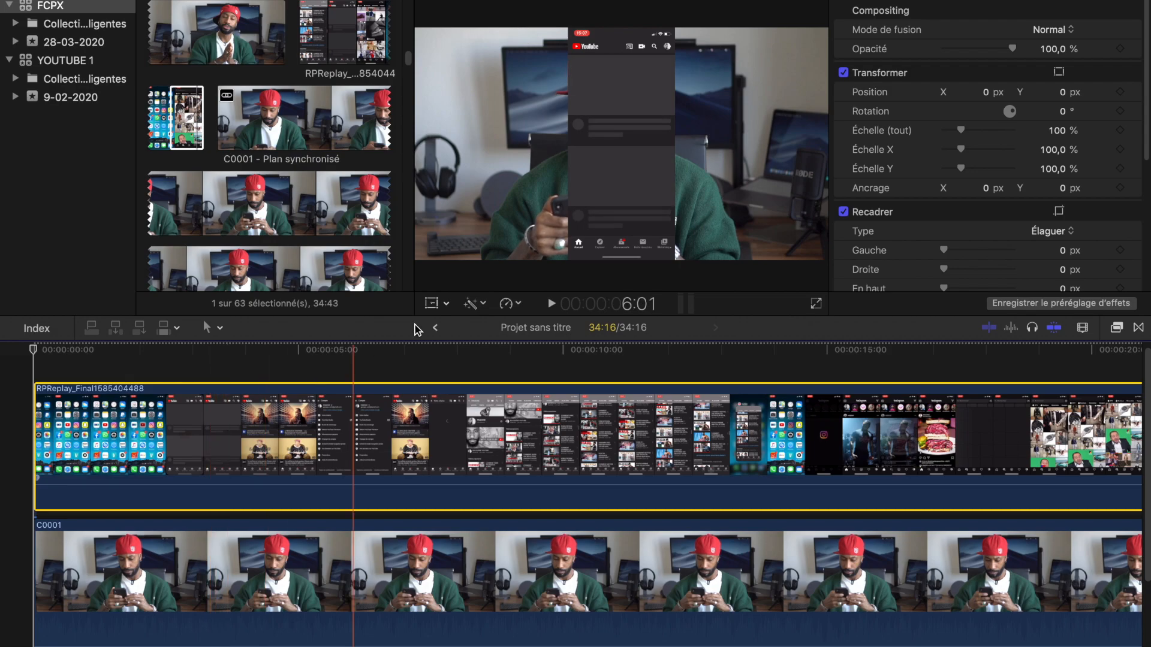
pyautogui.click(433, 303)
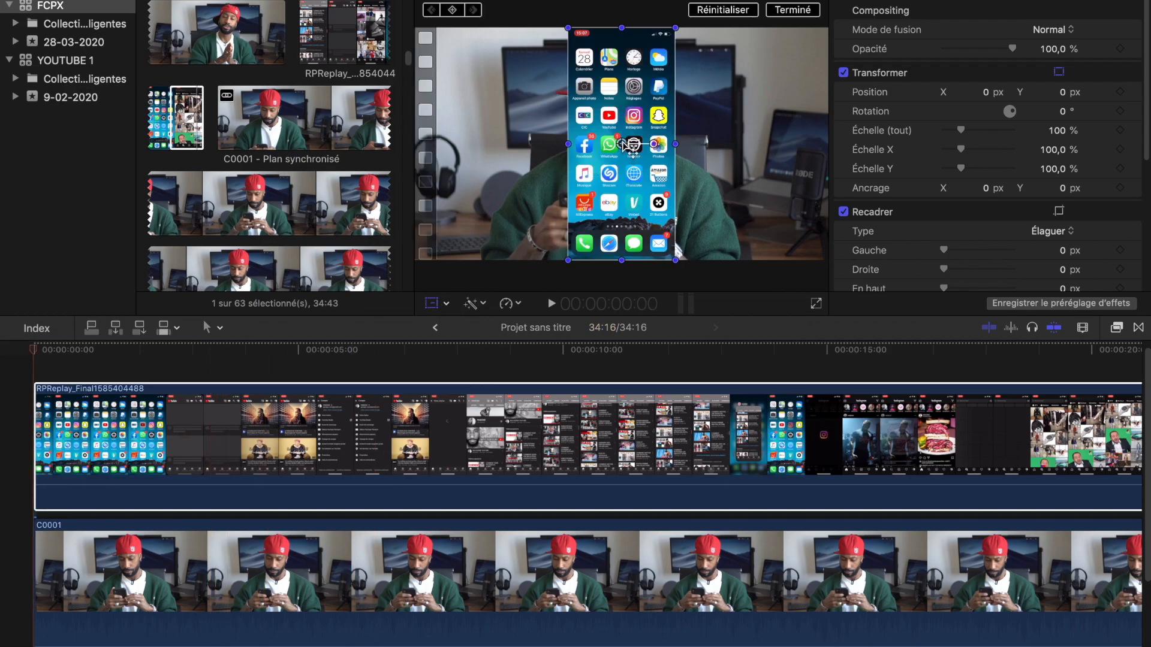
pyautogui.moveTo(628, 147); pyautogui.dragTo(497, 147)
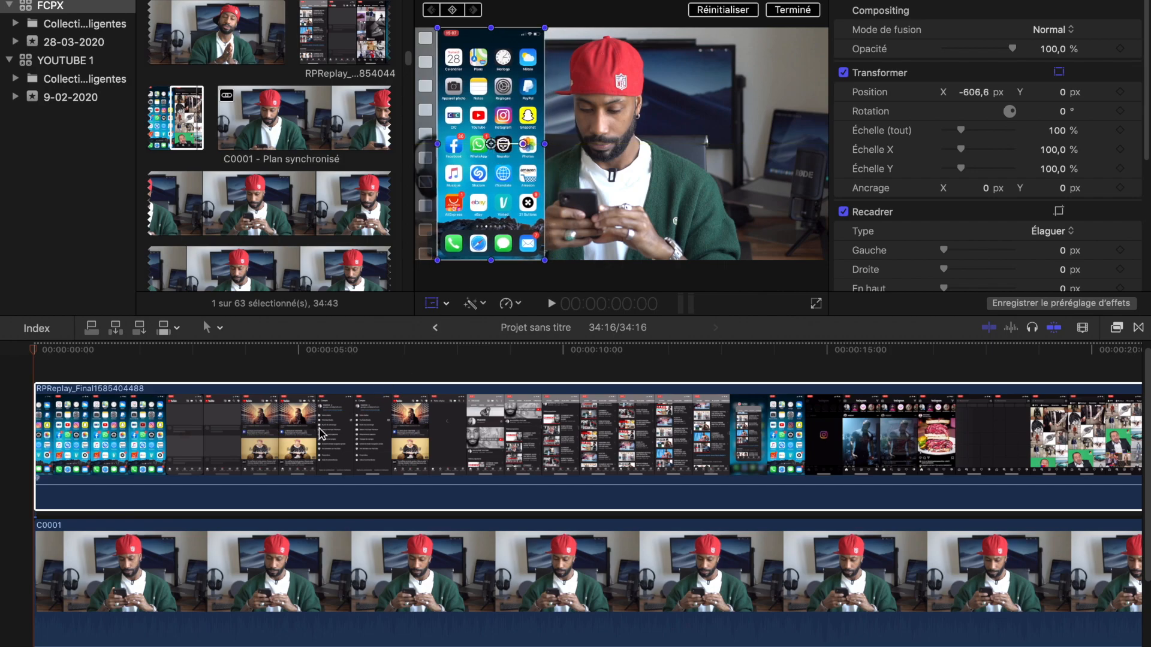
# Step: Trim the opening of the phone screen recording, keeping it aligned with the timeline start, and play the sequence from the beginning
pyautogui.moveTo(37, 346); pyautogui.dragTo(80, 352)
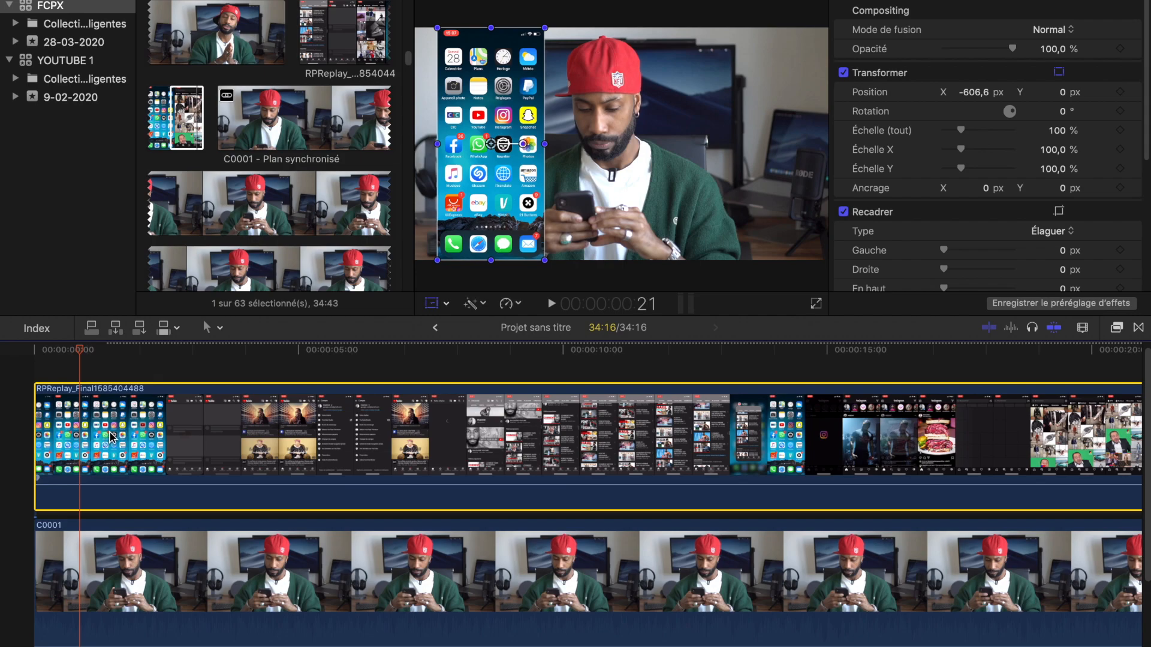
pyautogui.moveTo(42, 413)
pyautogui.mouseDown()
pyautogui.moveTo(206, 423)
pyautogui.moveTo(138, 424)
pyautogui.moveTo(163, 433)
pyautogui.moveTo(132, 438)
pyautogui.moveTo(36, 420)
pyautogui.mouseUp()
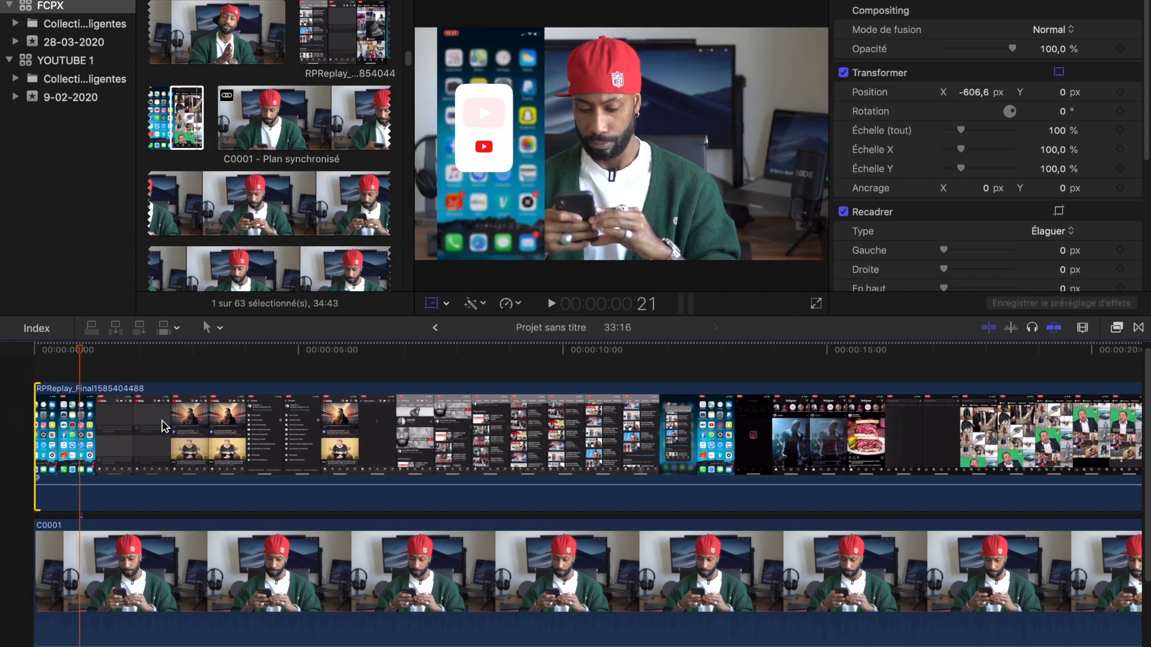
pyautogui.click(26, 356)
pyautogui.press('space')
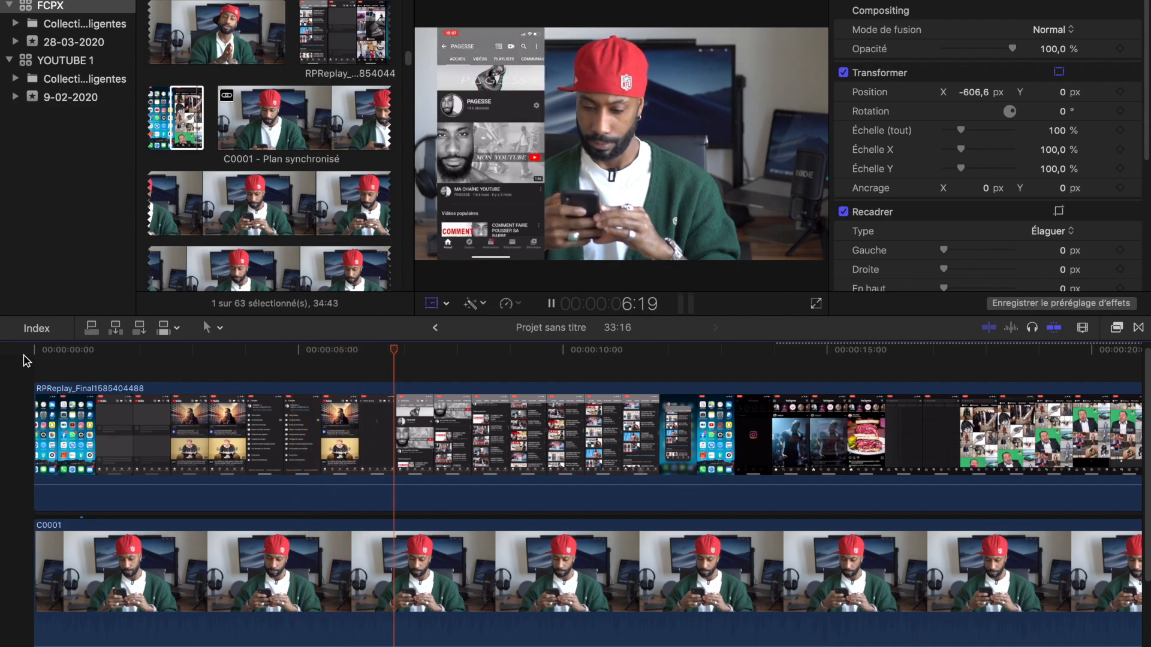
# Step: Distort the phone recording by pulling its two right corners inward so it appears in perspective
pyautogui.click(431, 303)
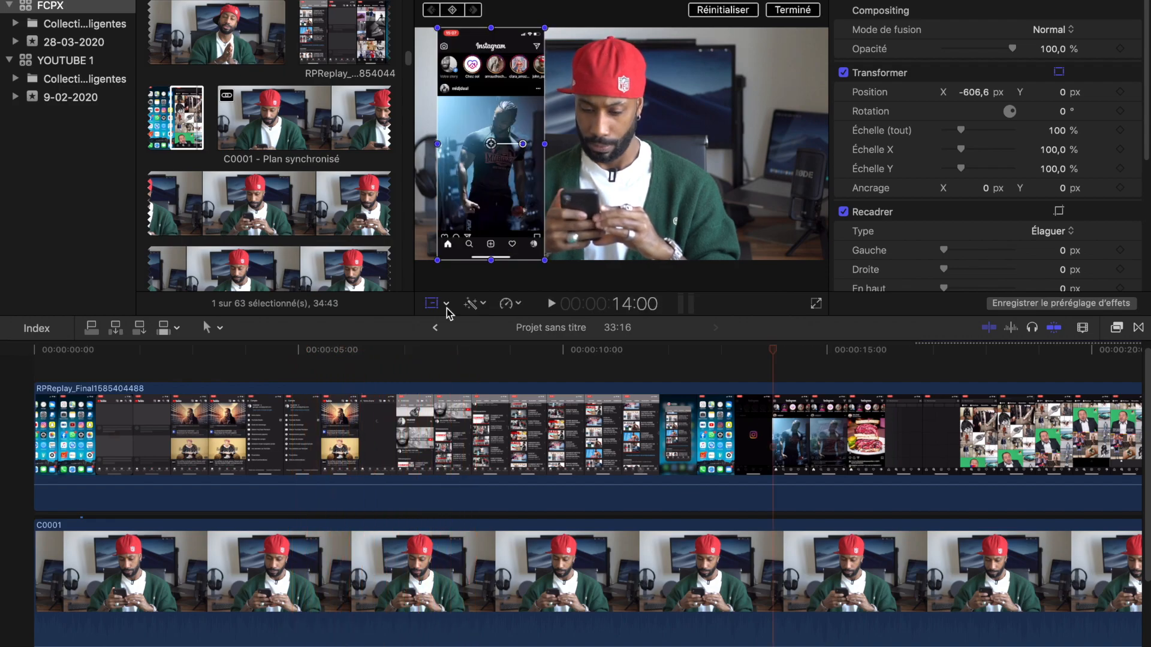
pyautogui.click(432, 305)
pyautogui.click(433, 304)
pyautogui.click(445, 305)
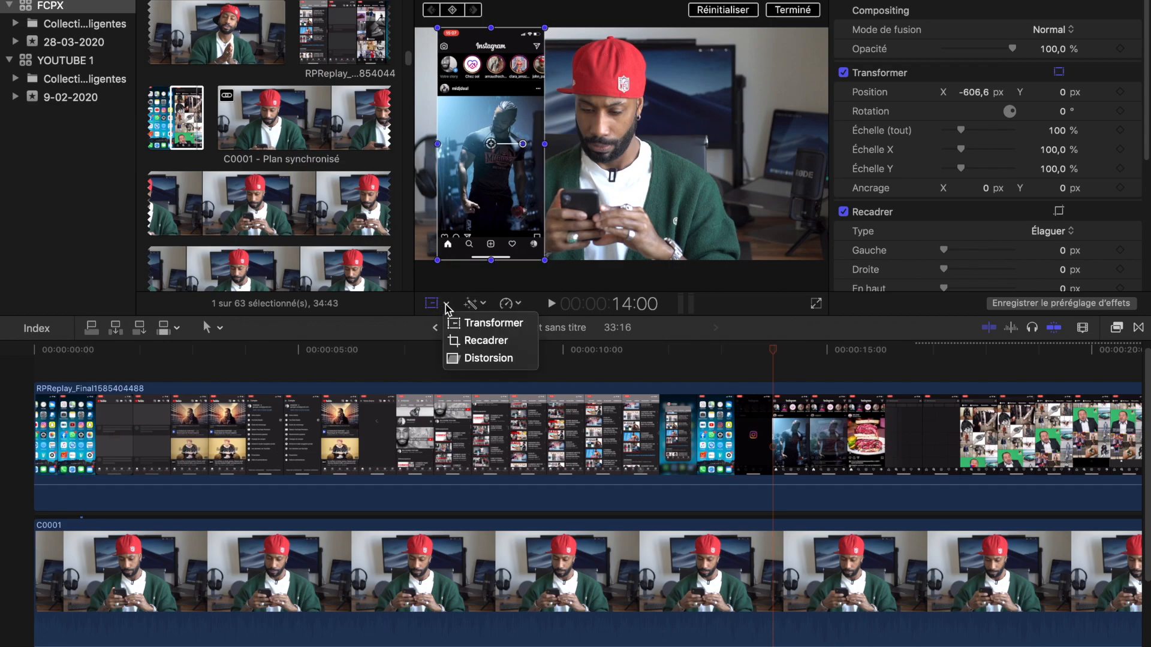
pyautogui.click(484, 359)
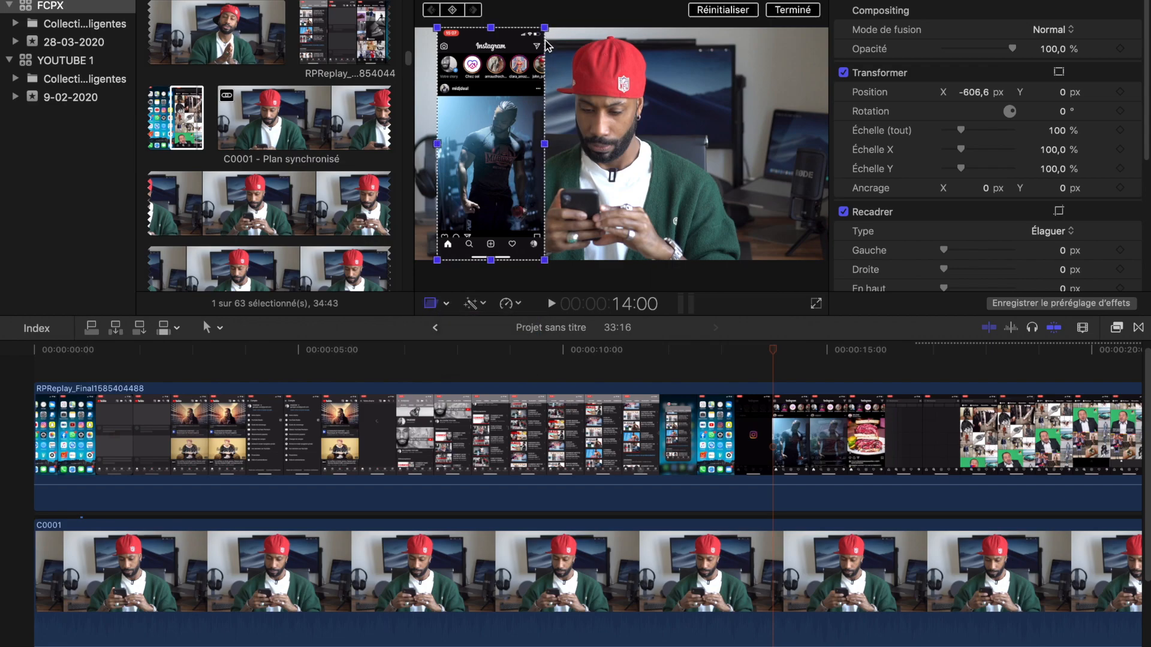
pyautogui.moveTo(544, 28); pyautogui.dragTo(521, 71)
pyautogui.moveTo(544, 266); pyautogui.dragTo(517, 236)
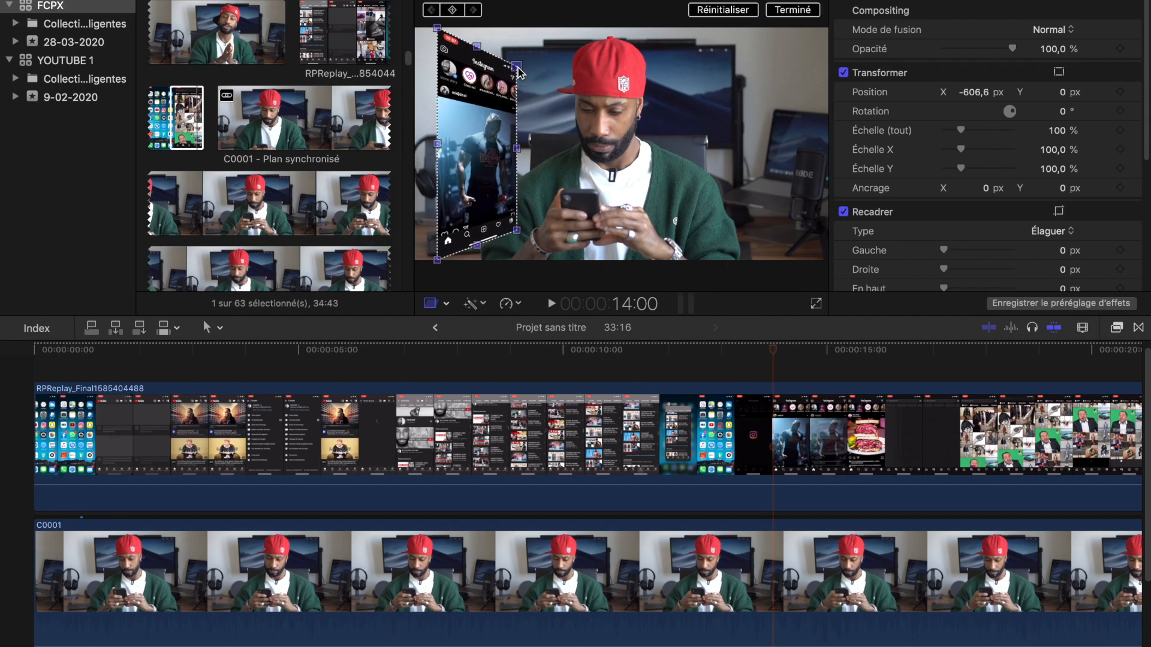
# Step: At the clip's start, shrink the recording to about 8% over the phone, at X -172.2, Y -269 px, and add a transform keyframe
pyautogui.click(447, 305)
pyautogui.click(462, 327)
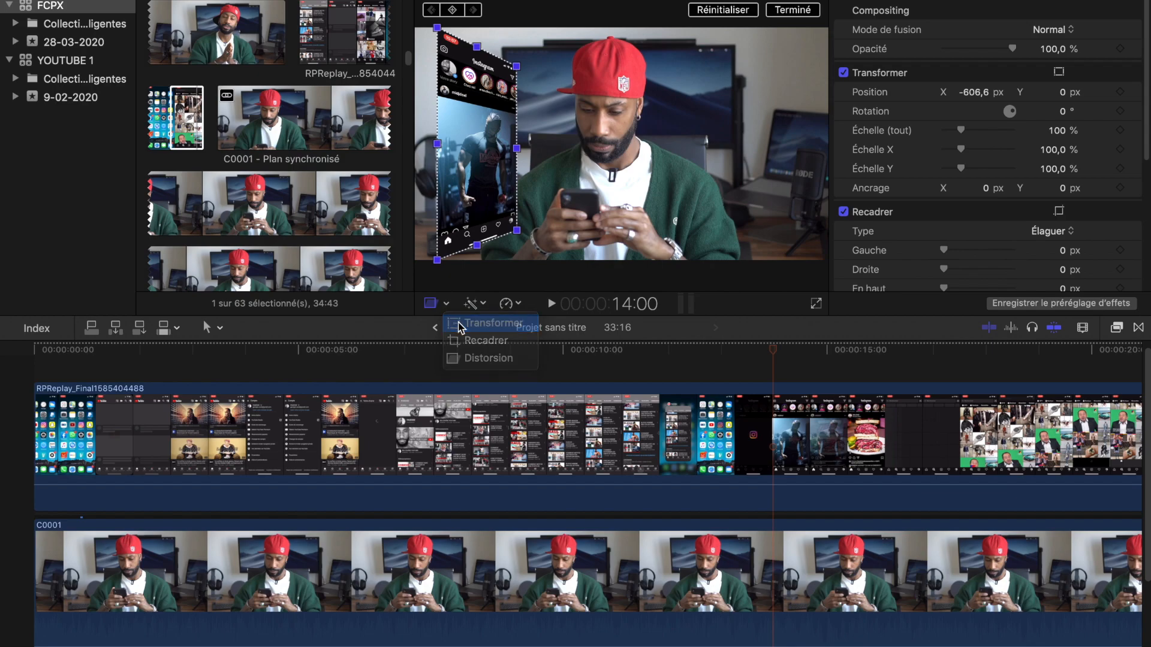
pyautogui.click(47, 387)
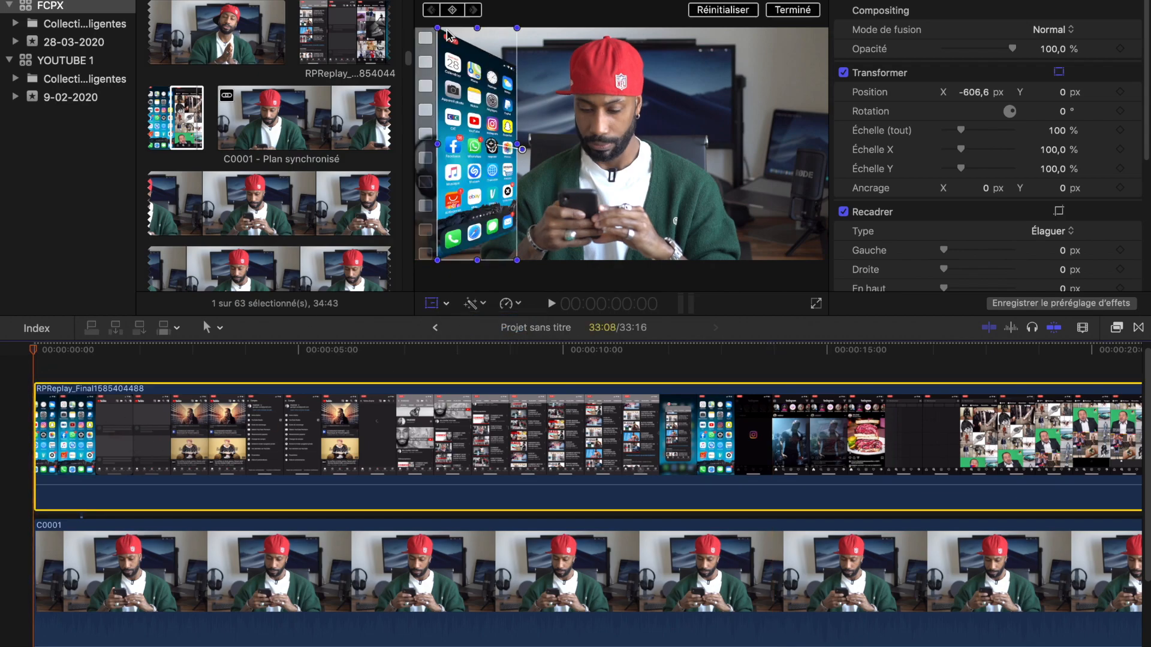
pyautogui.click(447, 303)
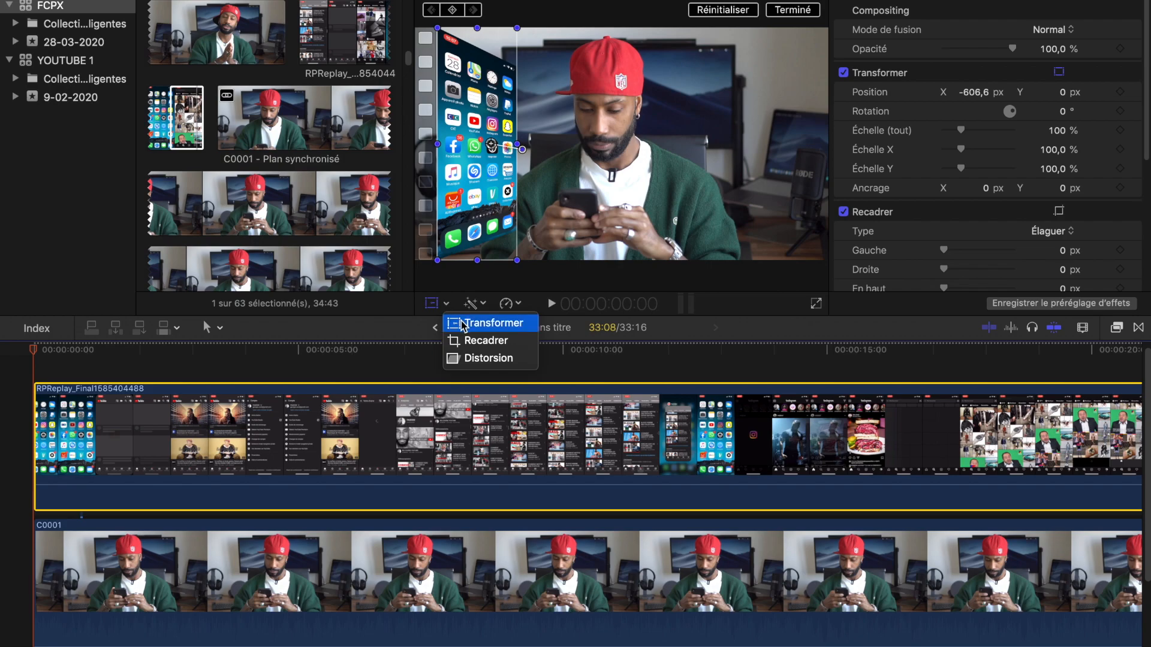
pyautogui.click(439, 31)
pyautogui.moveTo(438, 28); pyautogui.dragTo(581, 193)
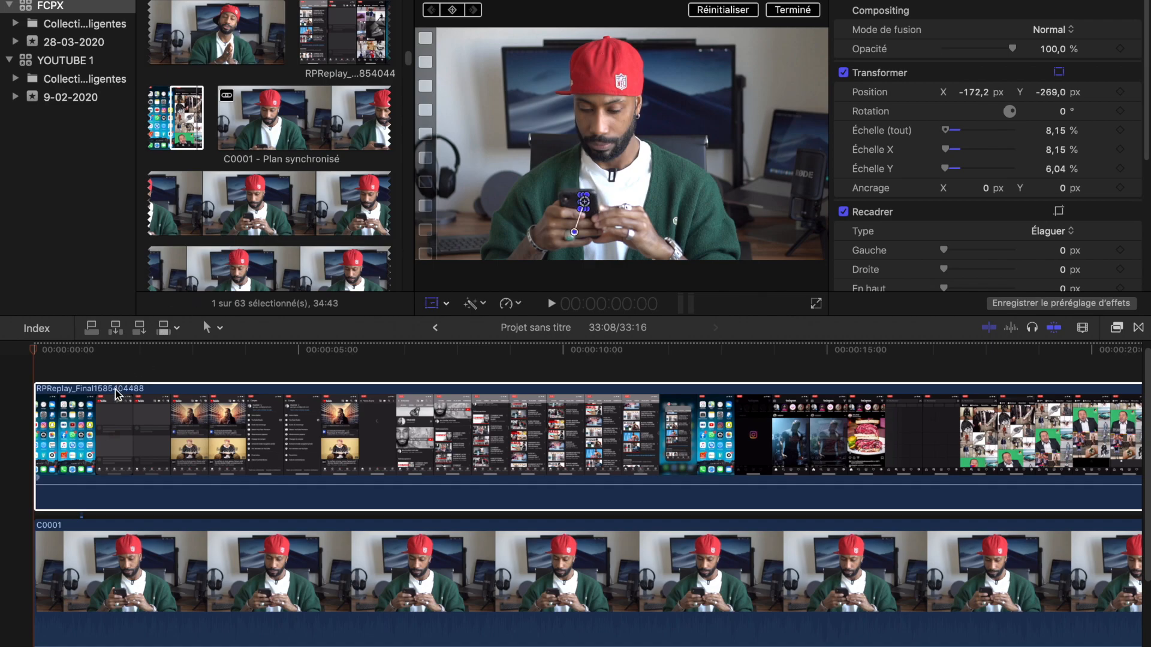
pyautogui.click(453, 9)
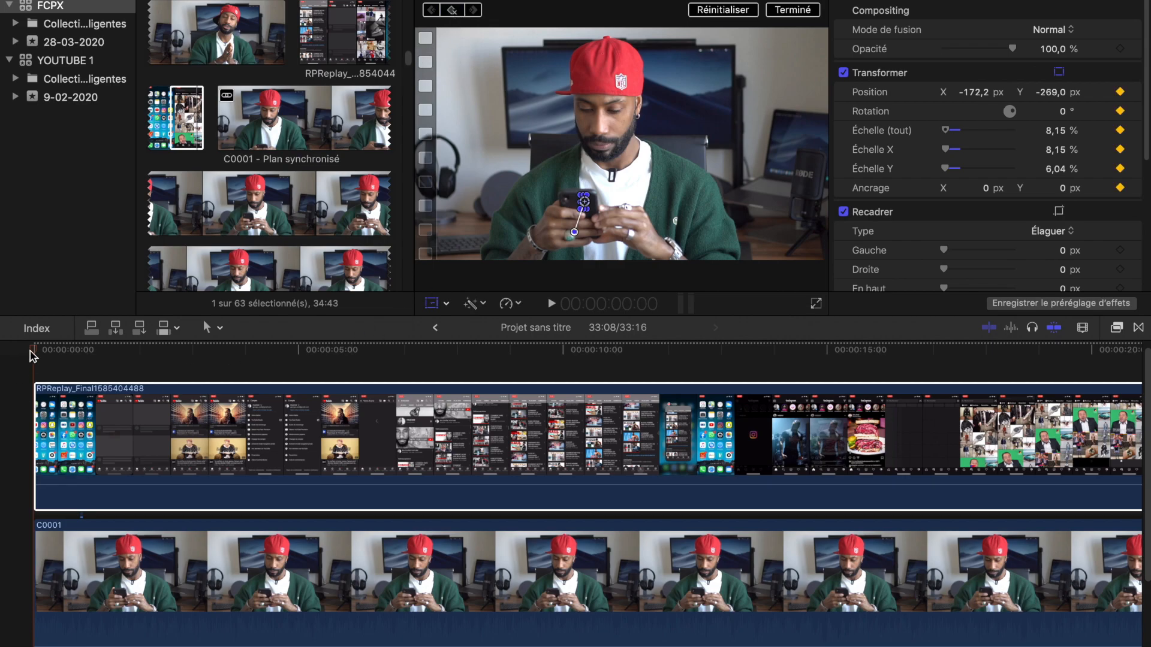
# Step: At frame 11, enlarge the recording to about 131% and place it beside the man, at about X -521, Y 11 px
pyautogui.moveTo(37, 350); pyautogui.dragTo(58, 351)
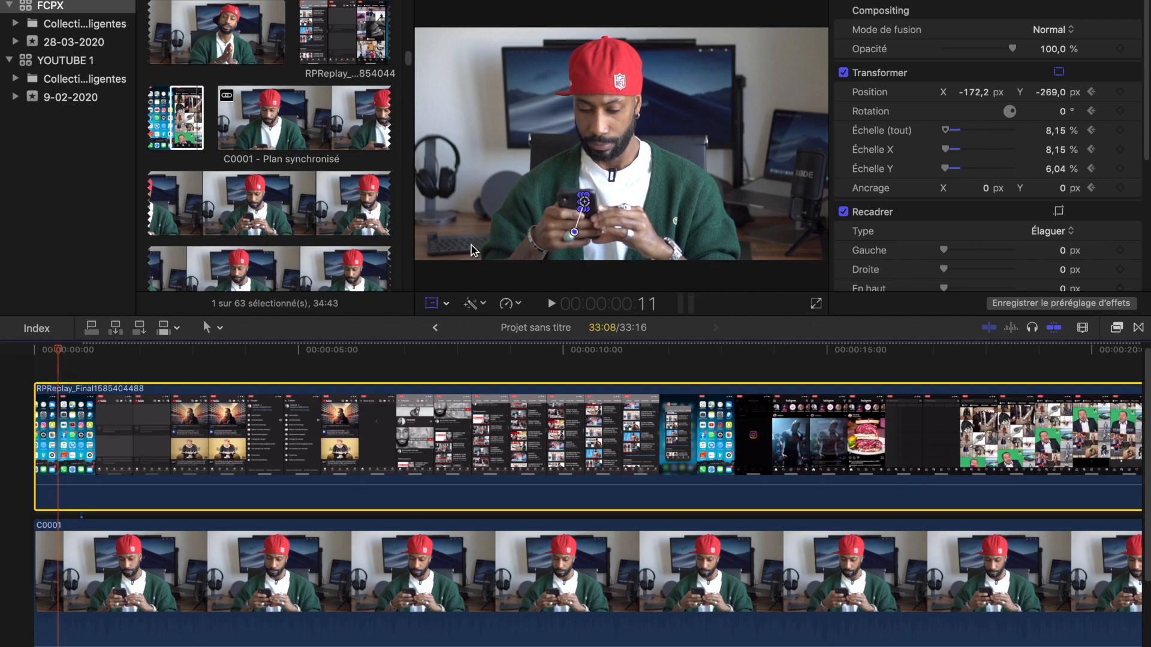
pyautogui.moveTo(577, 189); pyautogui.dragTo(505, 142)
pyautogui.moveTo(535, 236); pyautogui.dragTo(543, 254)
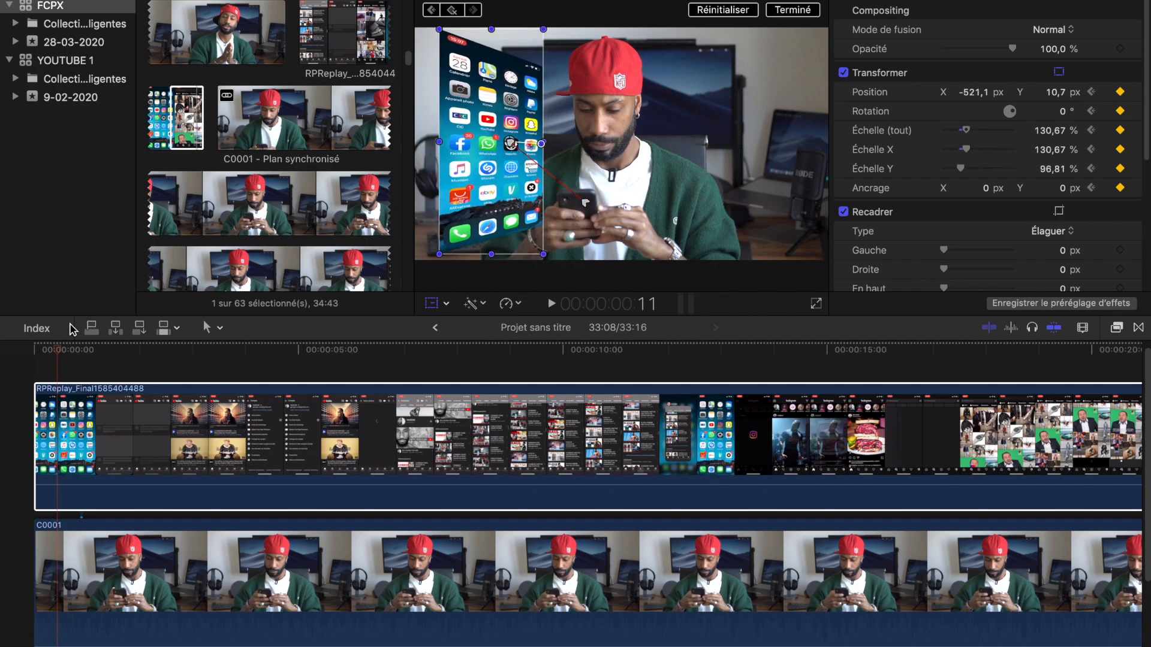
# Step: Play the opening from the timeline start to check the recording growing out of the phone
pyautogui.click(23, 365)
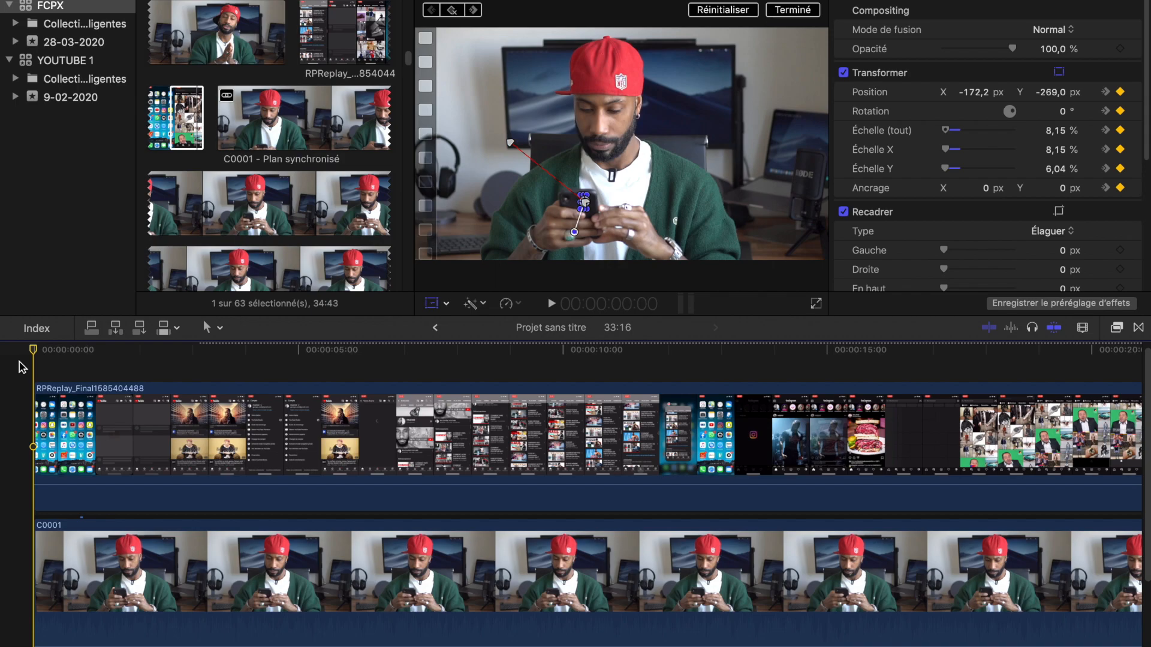
pyautogui.press('space')
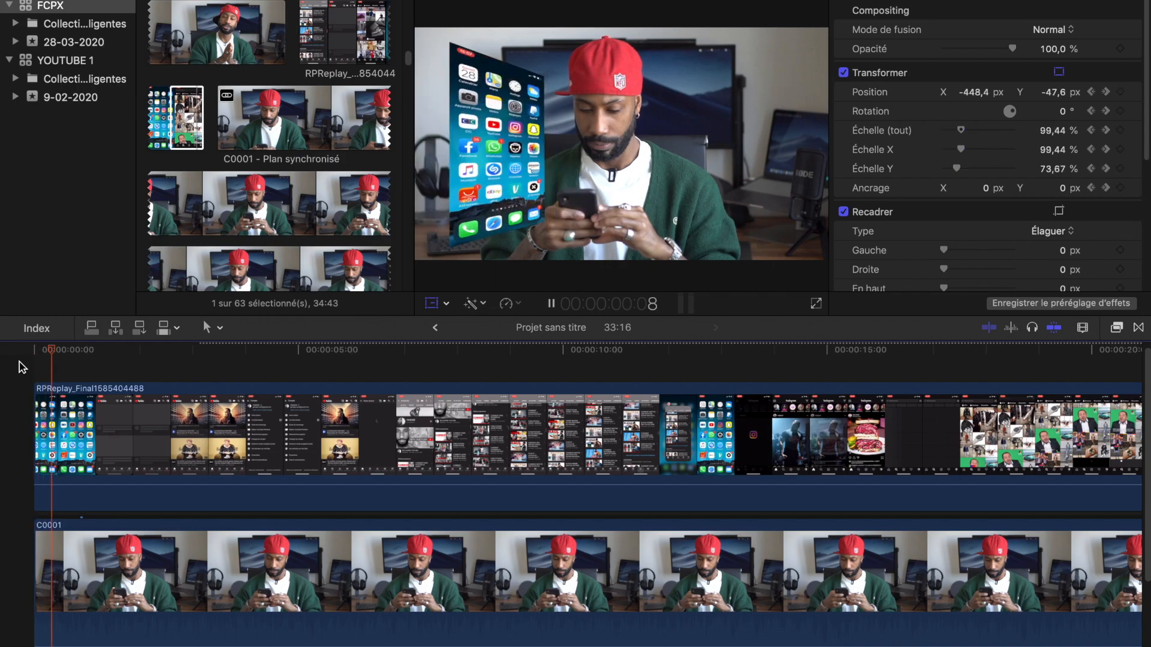
pyautogui.click(22, 367)
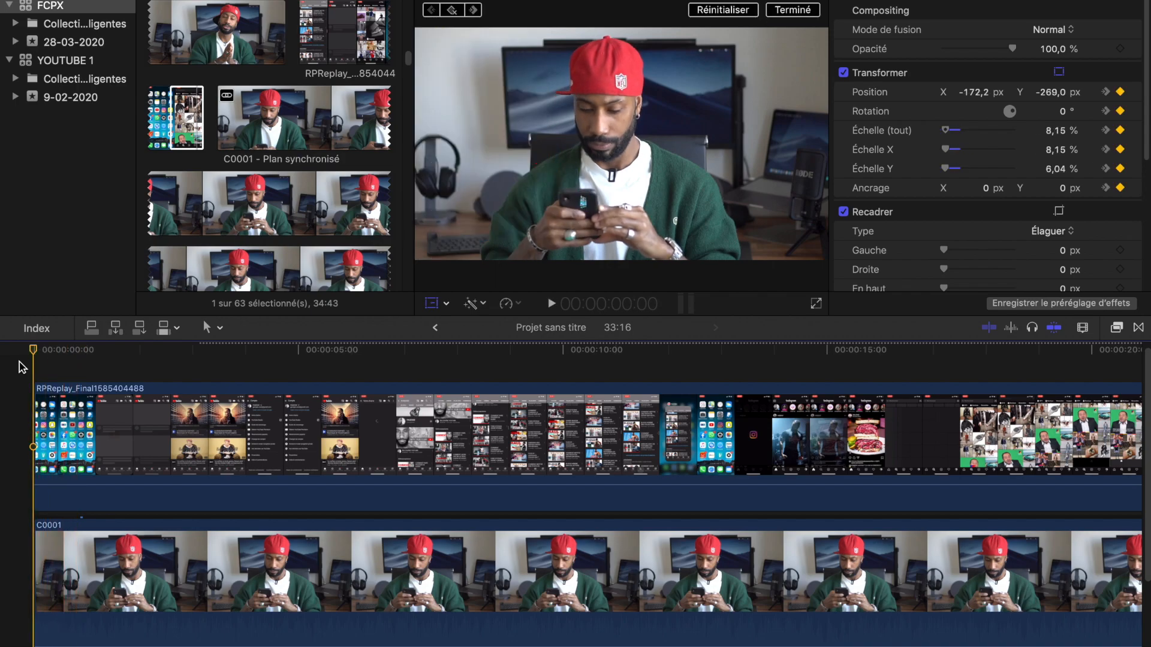
pyautogui.press('space')
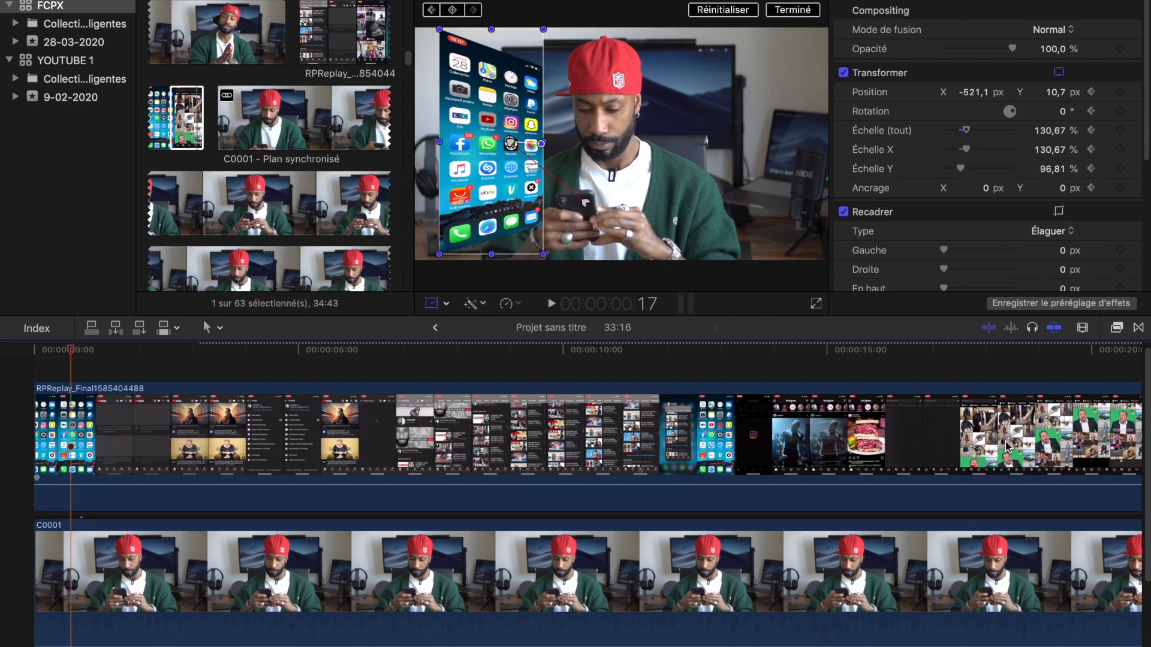
# Step: Trim the end of the phone recording clip to a duration of about 28:22
pyautogui.hscroll(15, 1009, 441)
pyautogui.hscroll(5, 960, 419)
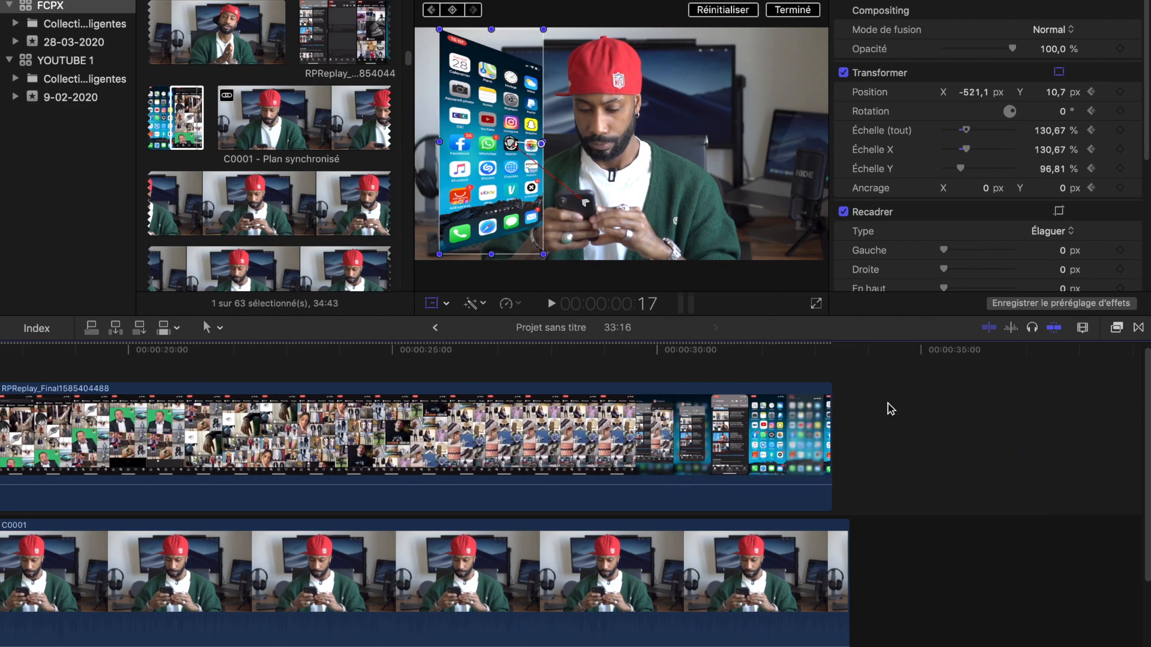
pyautogui.moveTo(830, 406); pyautogui.dragTo(596, 404)
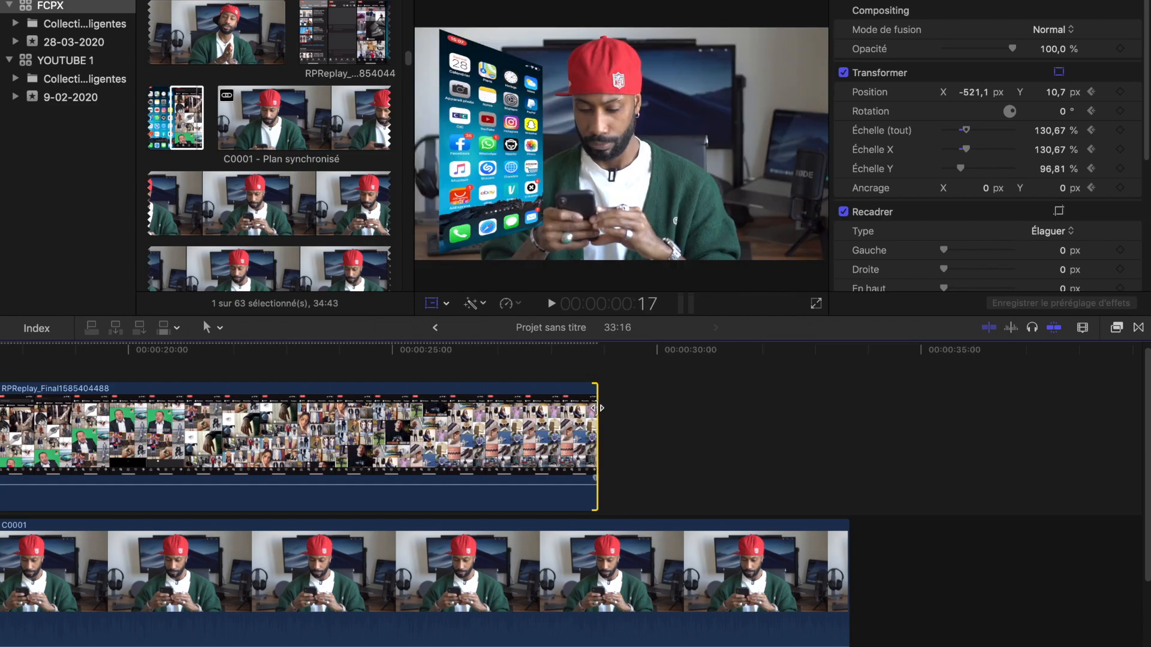
# Step: Add a transform keyframe at 27:23, and at 28:17 shrink the recording to about 11% onto the phone at X -150.6, Y -257.9 px
pyautogui.click(534, 369)
pyautogui.click(561, 410)
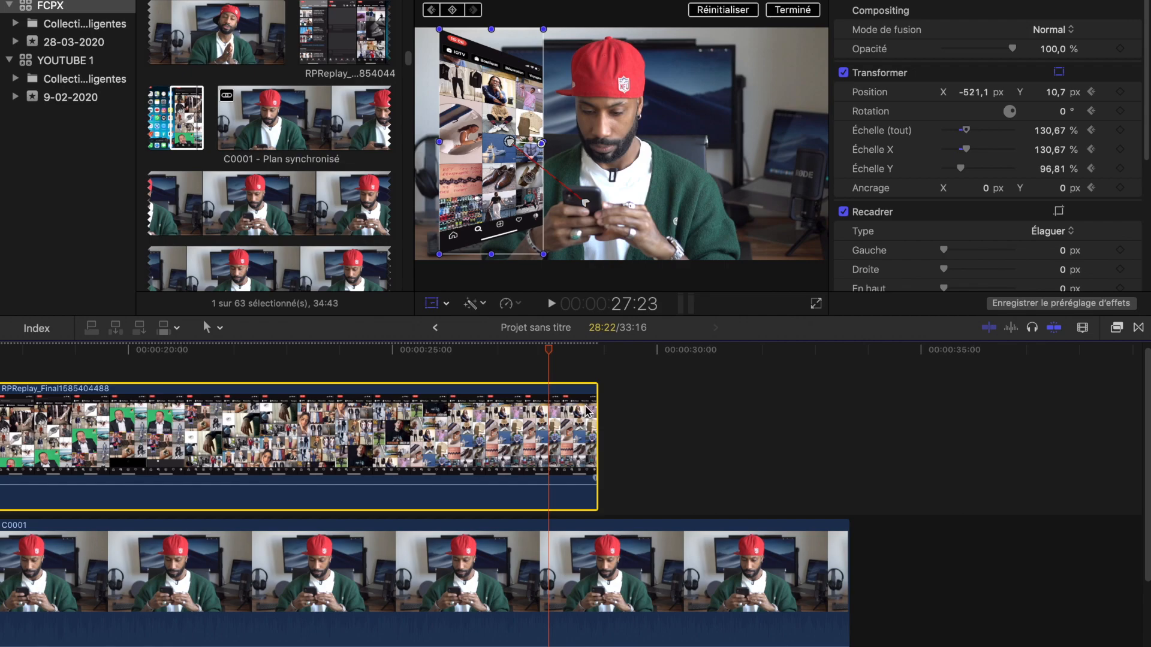
pyautogui.click(452, 11)
pyautogui.click(589, 362)
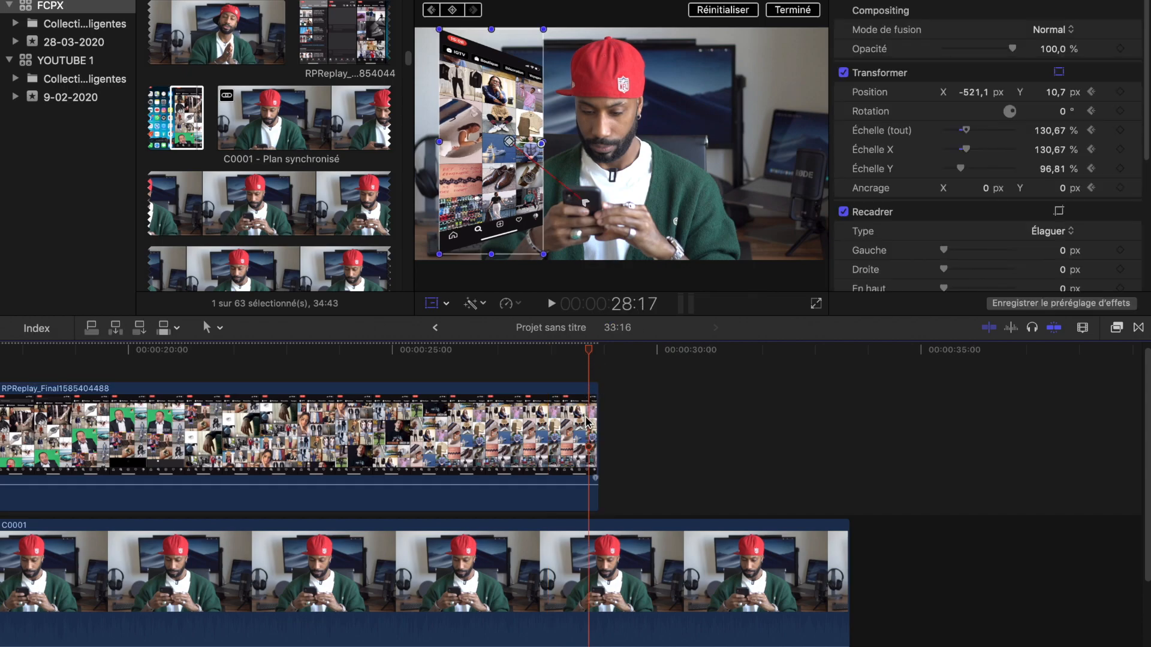
pyautogui.moveTo(440, 28); pyautogui.dragTo(588, 199)
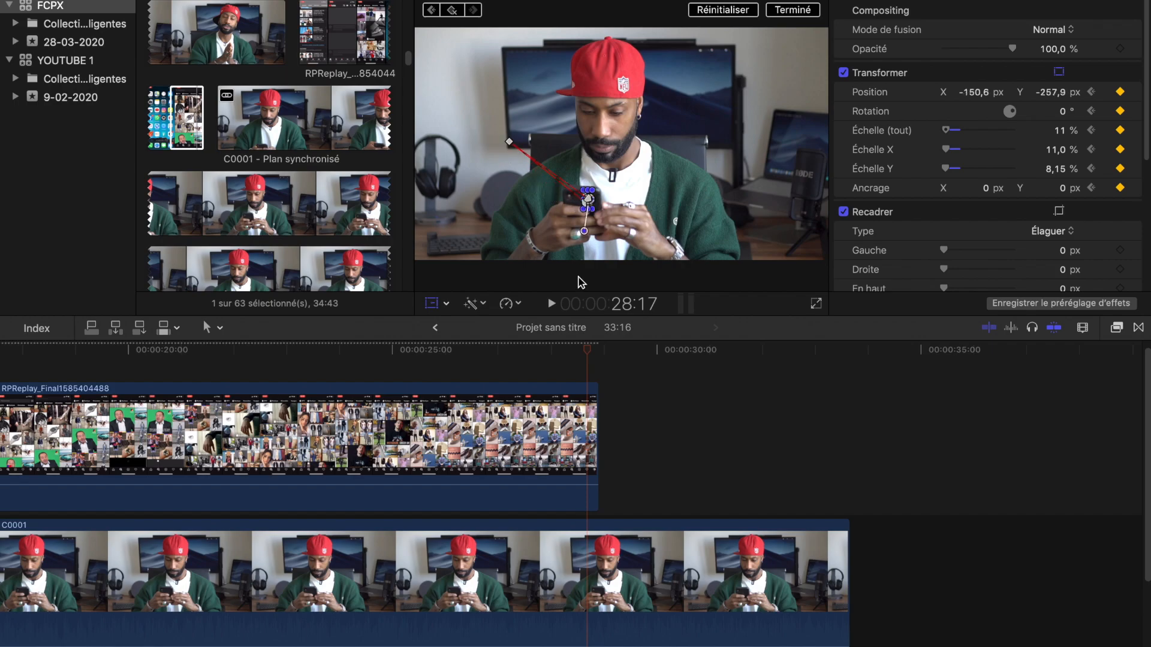
# Step: Play the end of the clip to check the recording shrinking back into the phone
pyautogui.press('space')
pyautogui.press('space')
pyautogui.press('space')
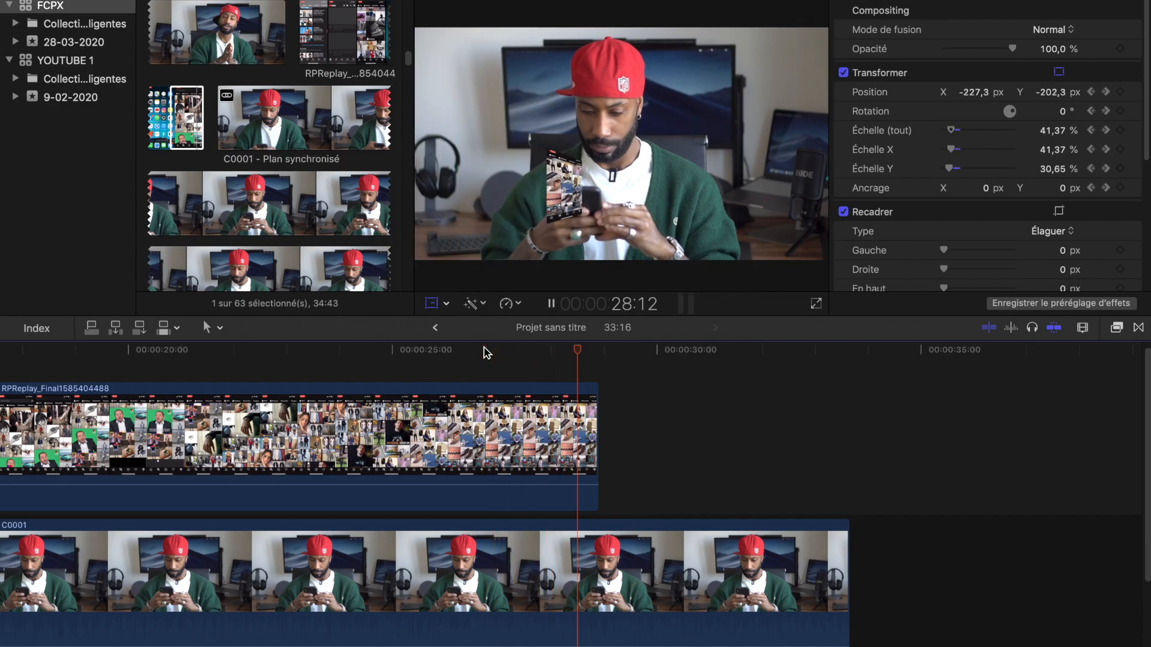
pyautogui.press('space')
# Step: In the clip's video animation, move the first closing transform keyframe later, nearer to the last one, to speed up the shrink
pyautogui.rightClick(530, 396)
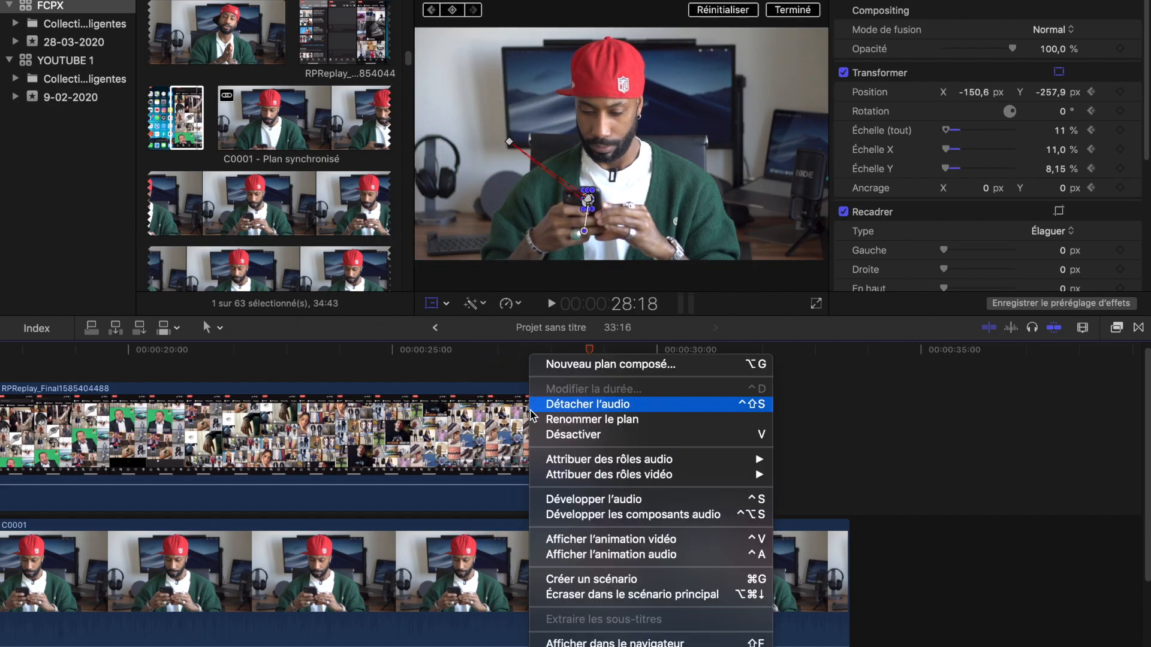
pyautogui.click(594, 545)
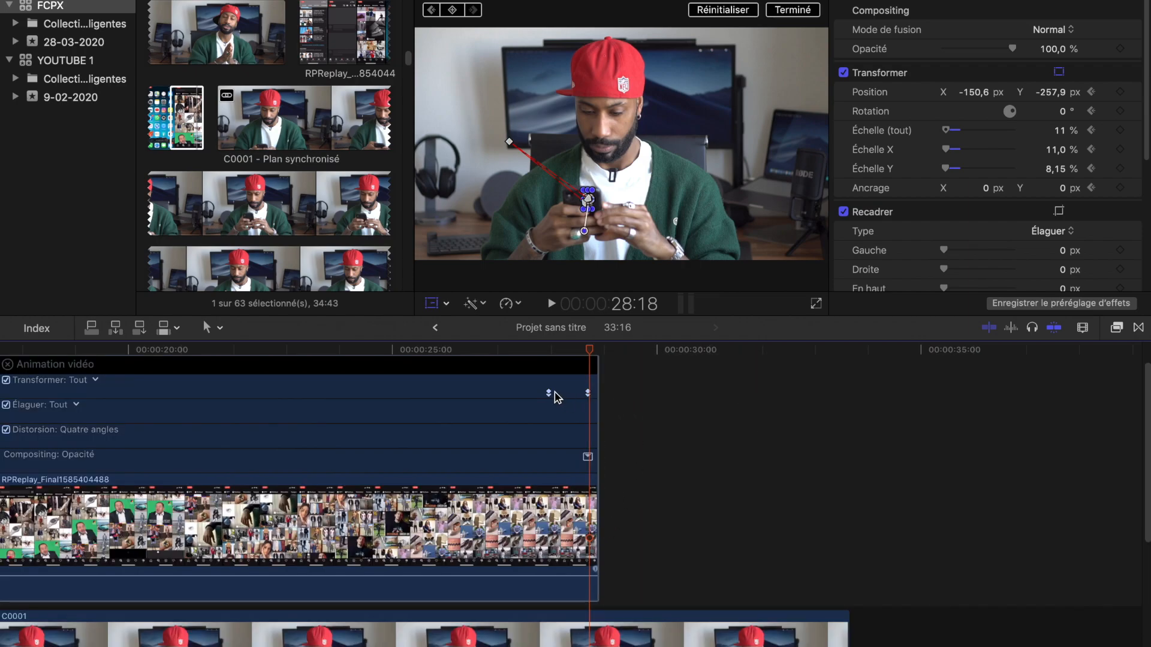
pyautogui.moveTo(549, 394); pyautogui.dragTo(564, 393)
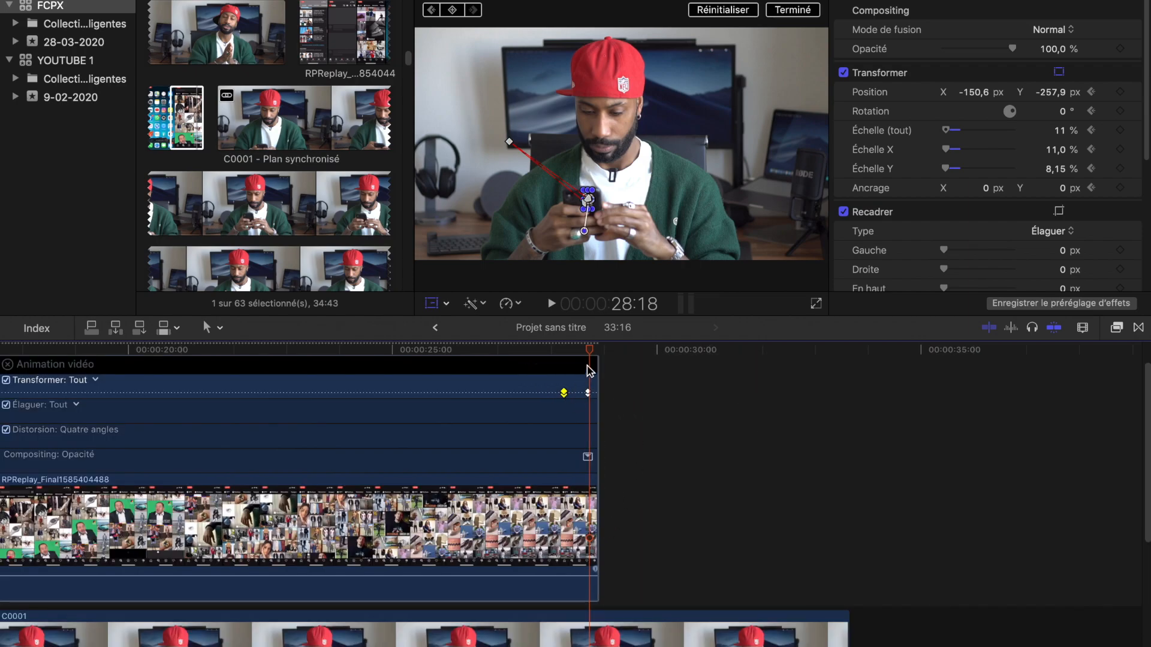
pyautogui.click(7, 365)
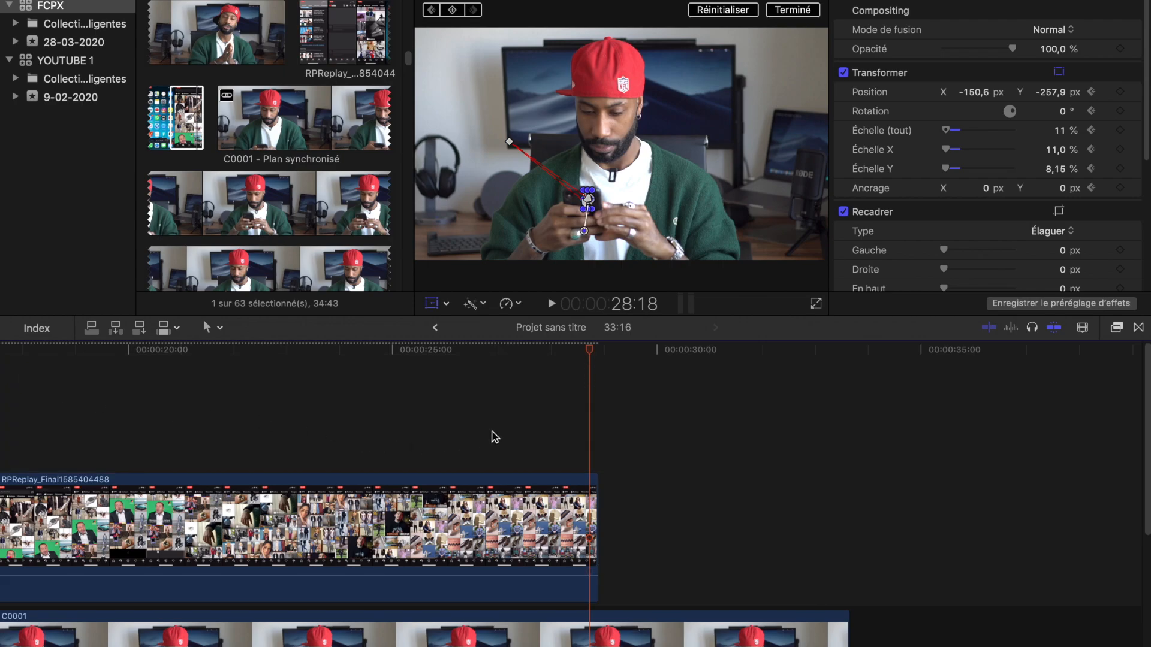
# Step: Search the effects for "mas" and apply the Masque de forme effect to the phone recording clip
pyautogui.moveTo(615, 498); pyautogui.dragTo(598, 468)
pyautogui.hscroll(-10, 601, 469)
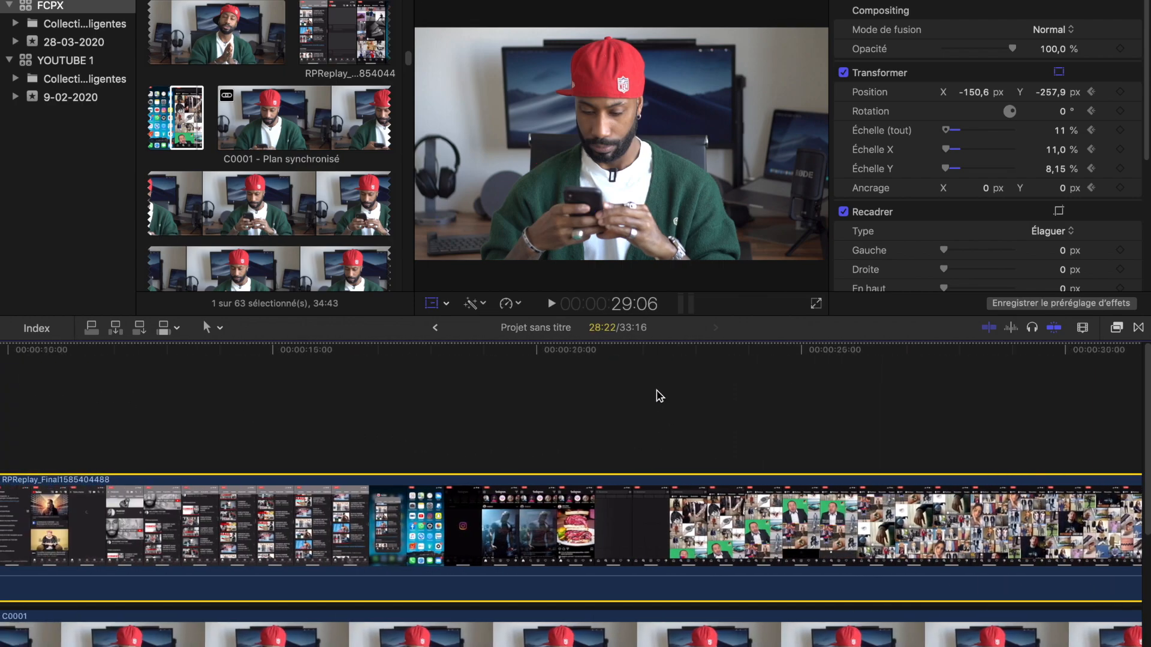
pyautogui.hscroll(-5, 665, 395)
pyautogui.click(1119, 328)
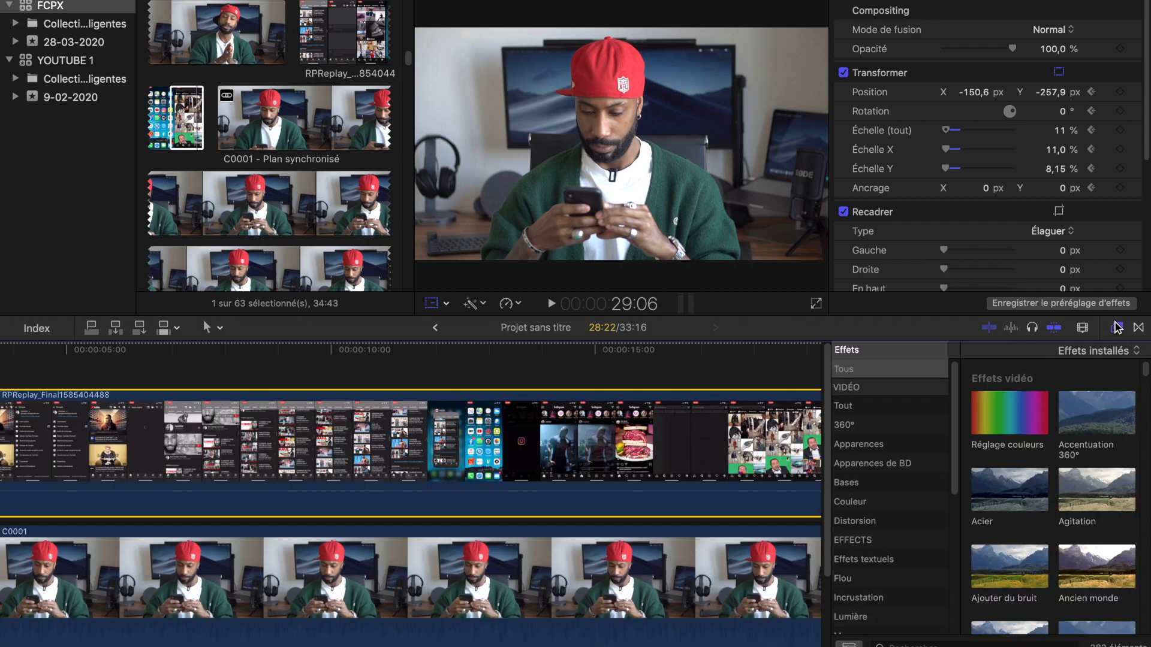
pyautogui.click(1007, 644)
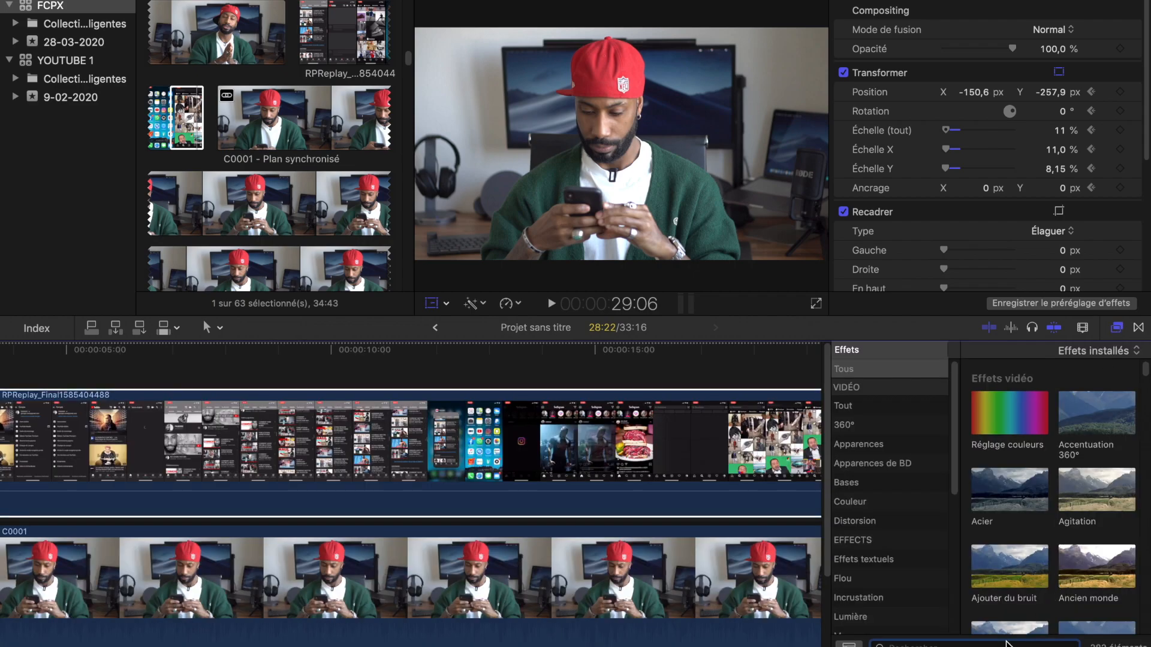
pyautogui.write('mas')
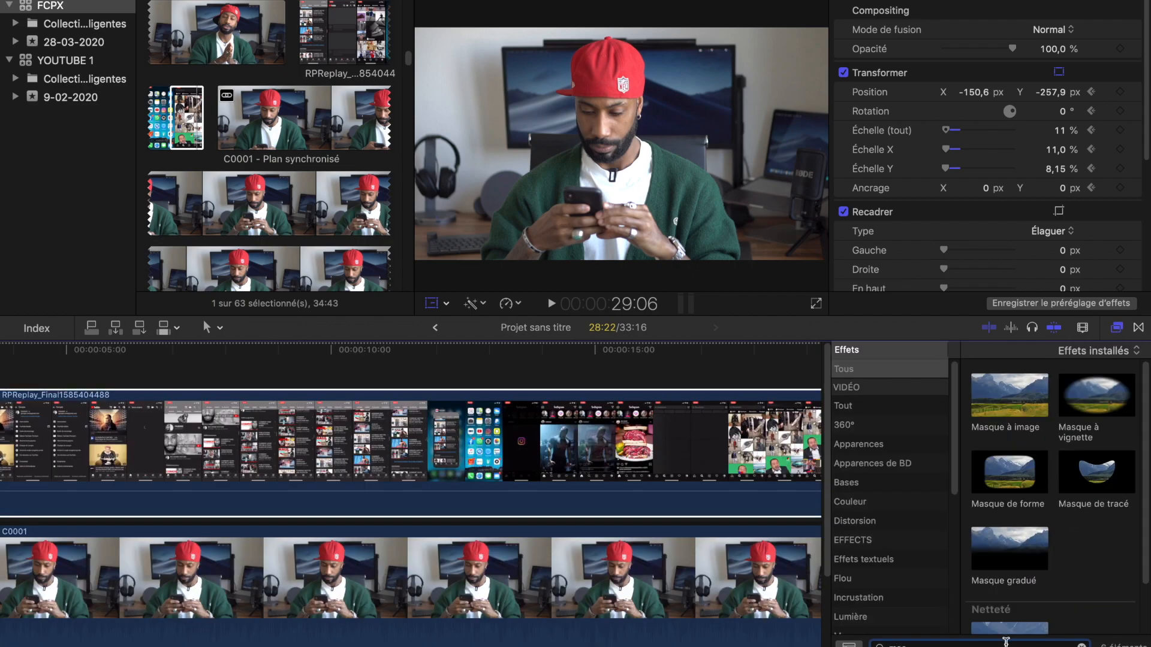
pyautogui.doubleClick(1005, 469)
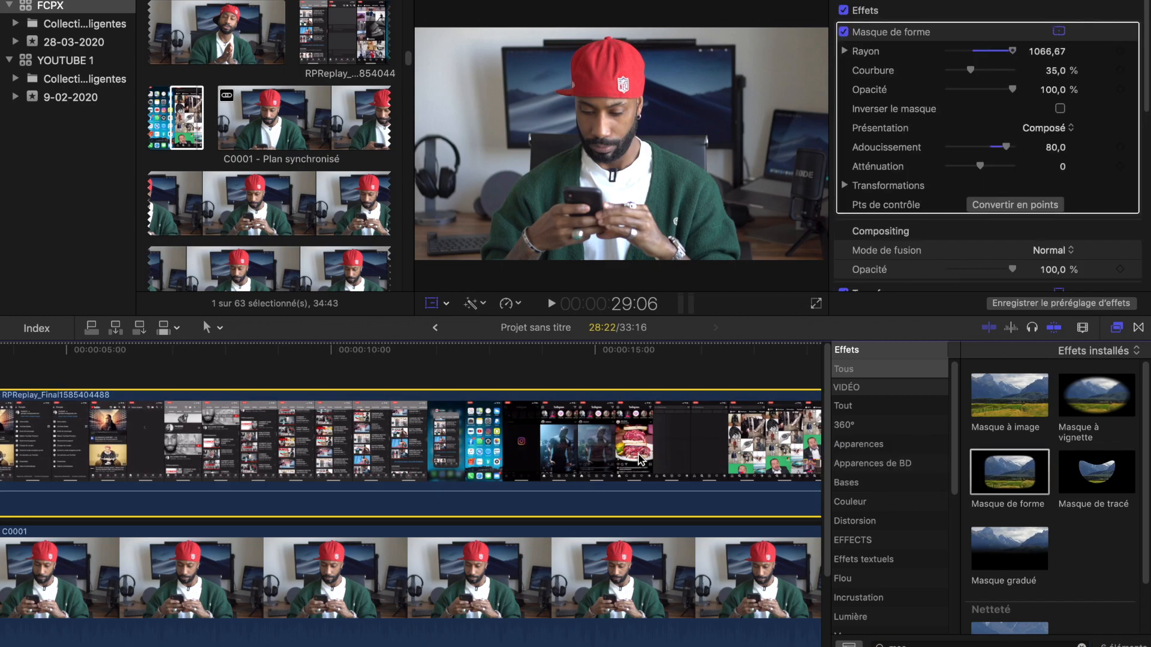
# Step: At 4:10, leave the transform controls and reshape the mask outline over the phone screen, with a radius of about 979
pyautogui.hscroll(-4, 667, 487)
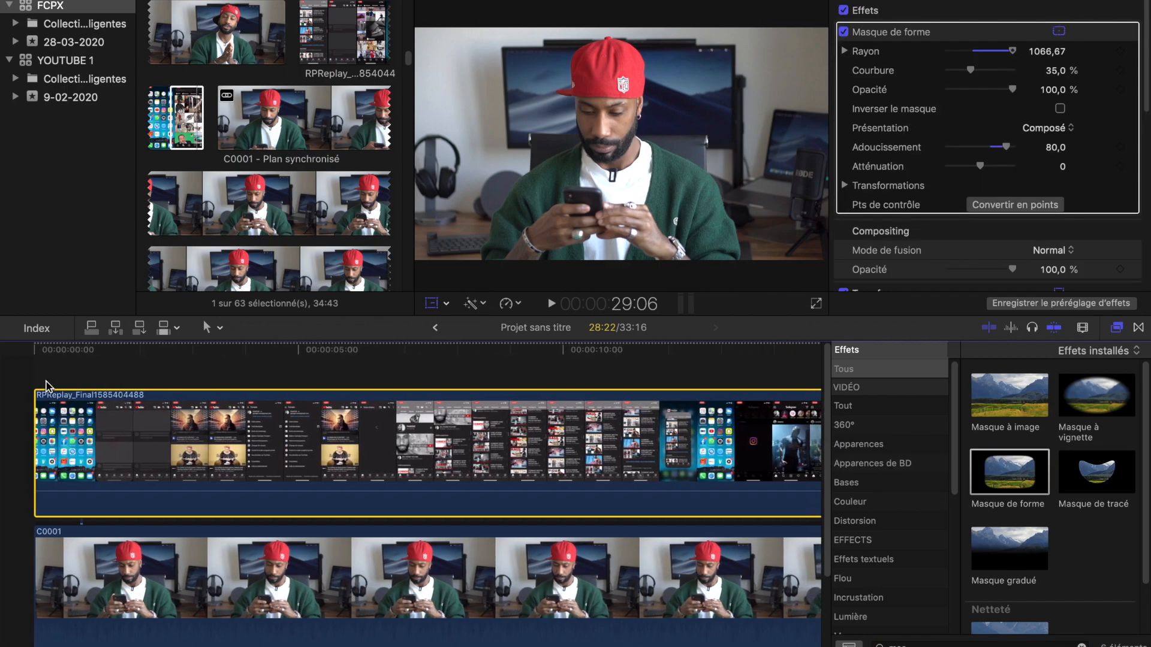
pyautogui.click(42, 375)
pyautogui.click(74, 376)
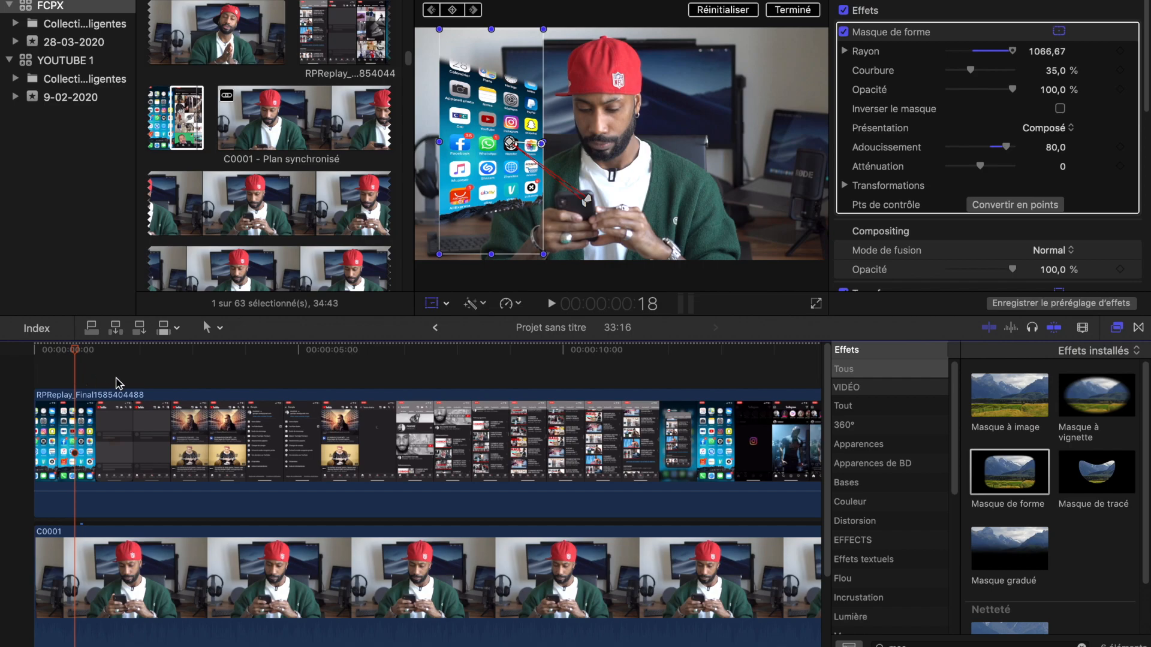
pyautogui.click(268, 375)
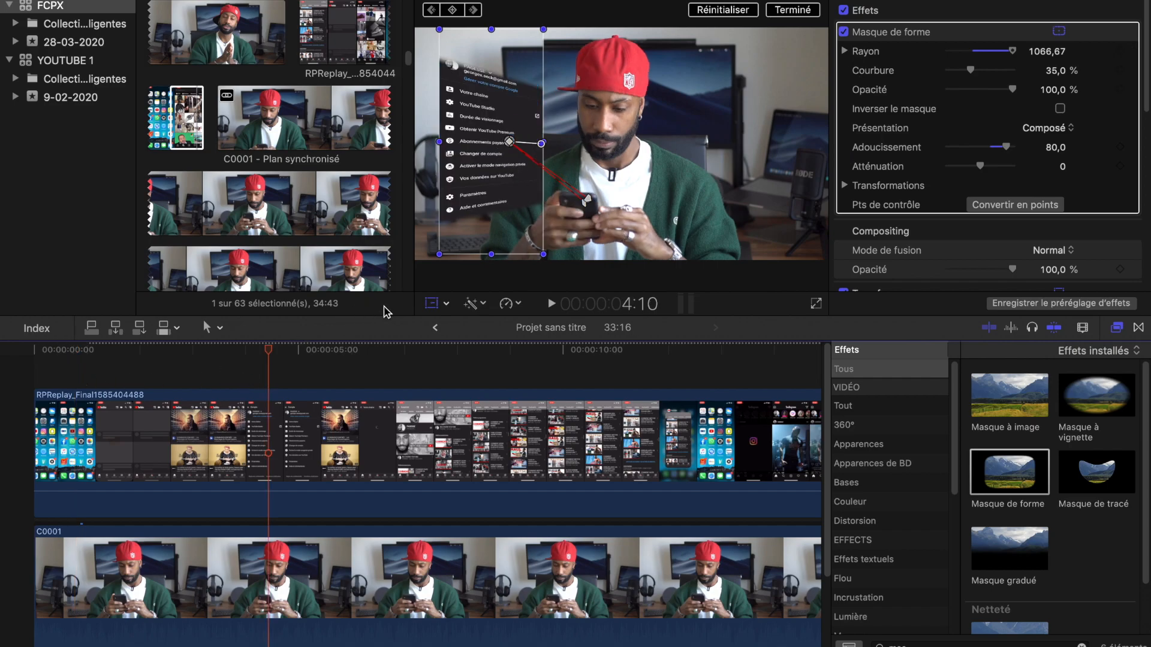
pyautogui.click(433, 304)
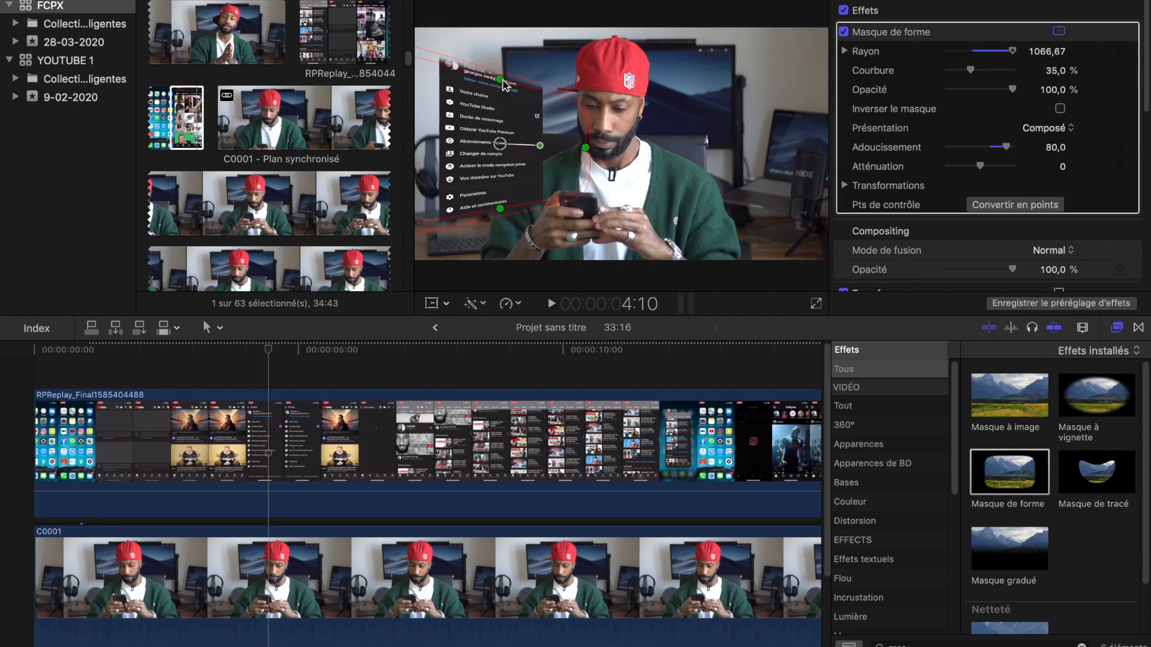
pyautogui.moveTo(499, 78); pyautogui.dragTo(500, 66)
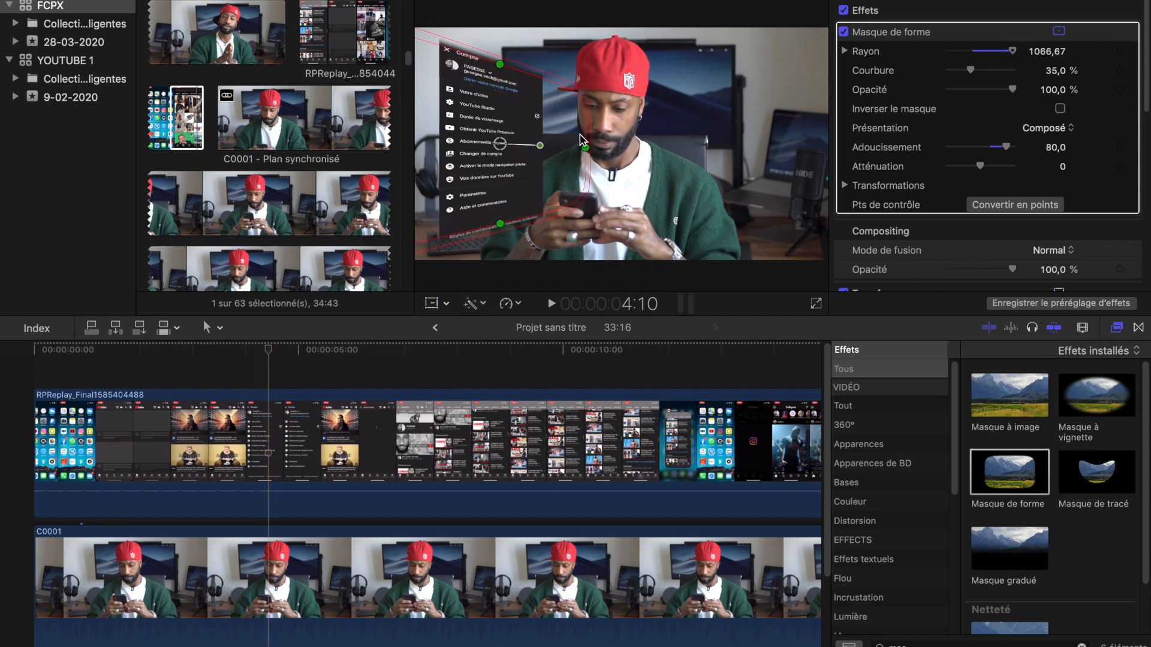
pyautogui.moveTo(586, 148); pyautogui.dragTo(531, 146)
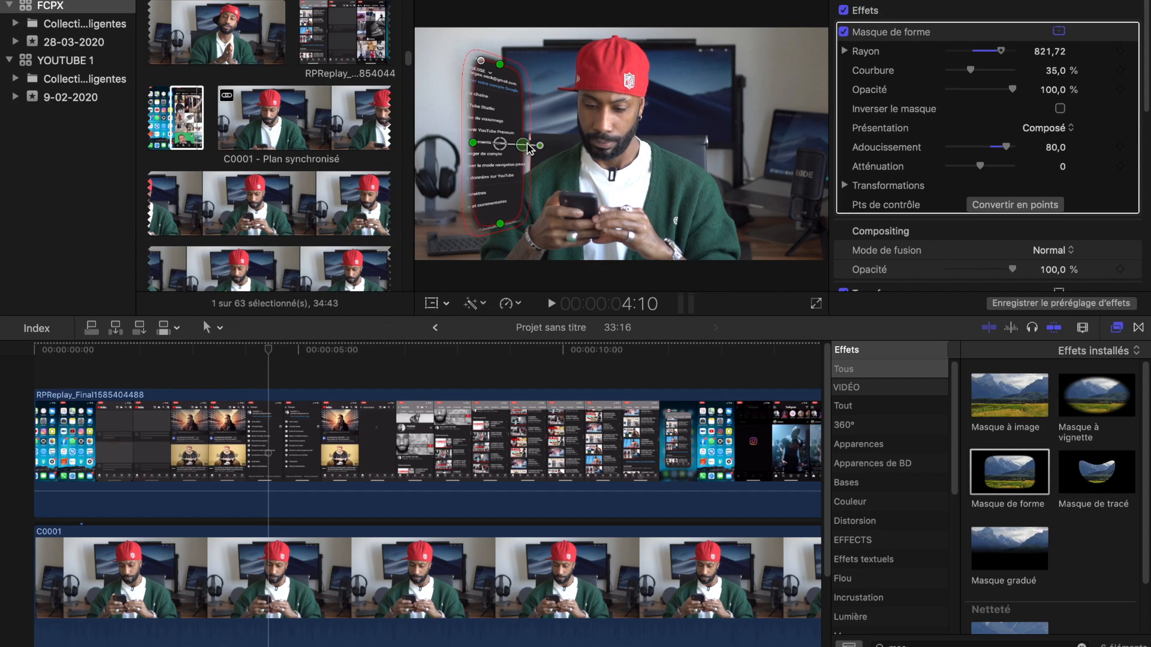
pyautogui.moveTo(500, 224); pyautogui.dragTo(500, 239)
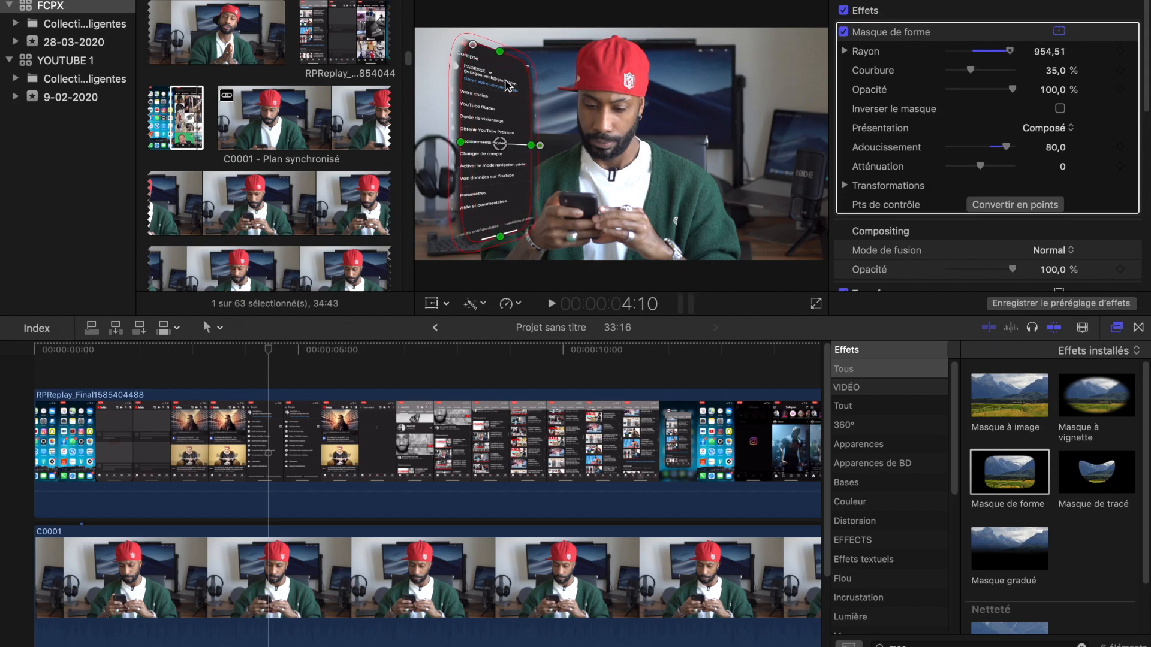
pyautogui.moveTo(500, 51); pyautogui.dragTo(500, 48)
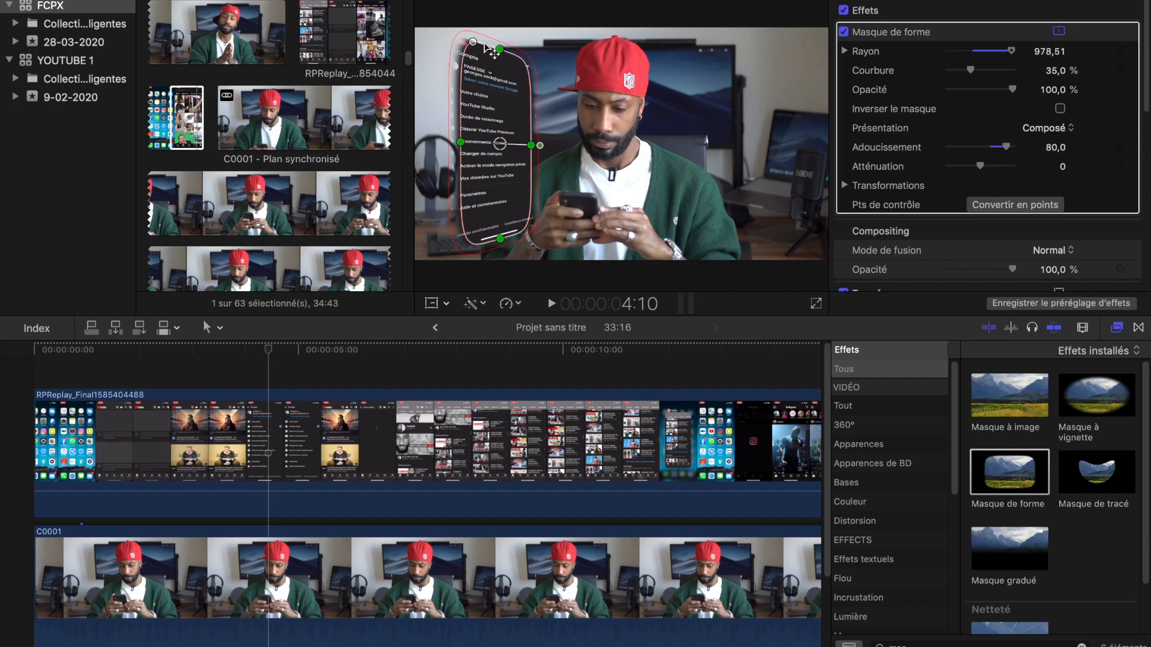
# Step: Set the mask's radius to 932, curvature 15.23%, opacity 83.8%, softening (Adoucissement) 29.0 and Atténuation -41.0
pyautogui.moveTo(1011, 51); pyautogui.dragTo(1004, 93)
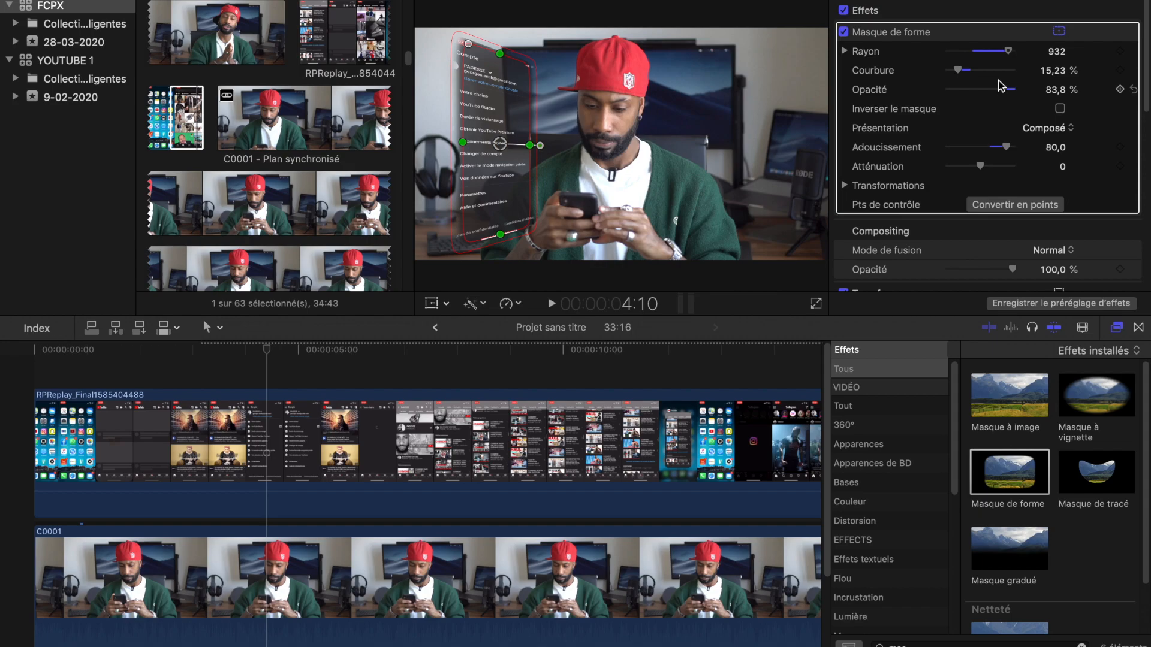
pyautogui.moveTo(1011, 148); pyautogui.dragTo(985, 144)
pyautogui.moveTo(991, 149); pyautogui.dragTo(992, 149)
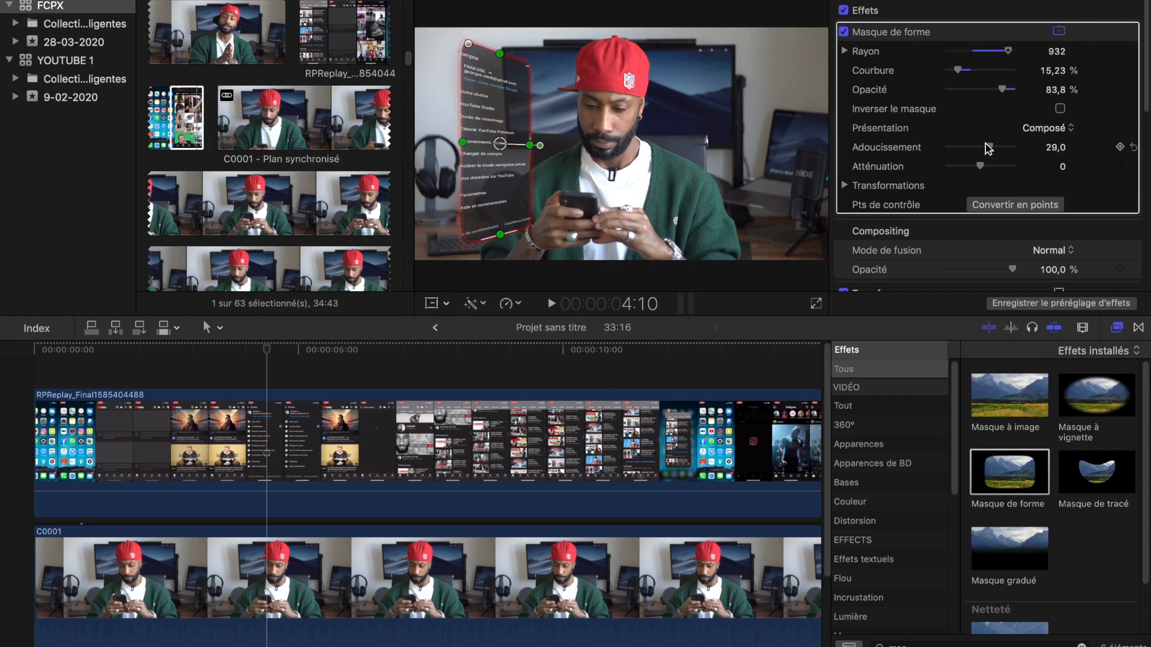
pyautogui.moveTo(982, 168); pyautogui.dragTo(967, 166)
# Step: Stretch the mask outline out to the recording's side edges, with a radius of about 938, and play the result briefly
pyautogui.moveTo(500, 54); pyautogui.dragTo(499, 52)
pyautogui.moveTo(459, 144); pyautogui.dragTo(445, 142)
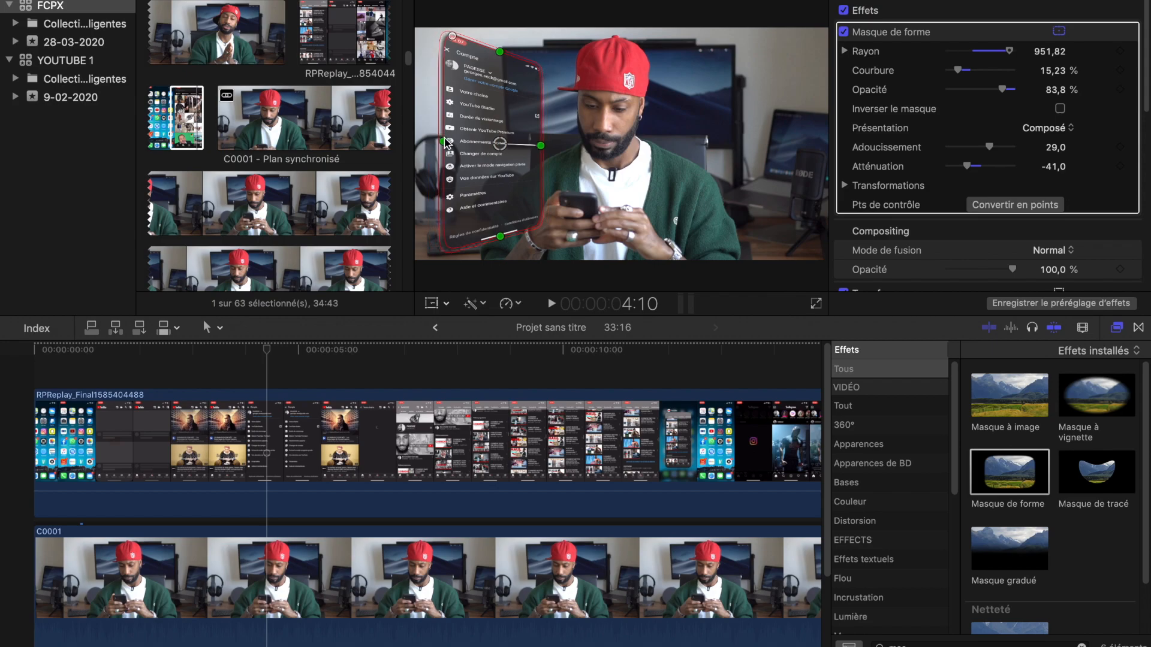
pyautogui.moveTo(499, 232); pyautogui.dragTo(499, 229)
pyautogui.press('space')
pyautogui.press('space')
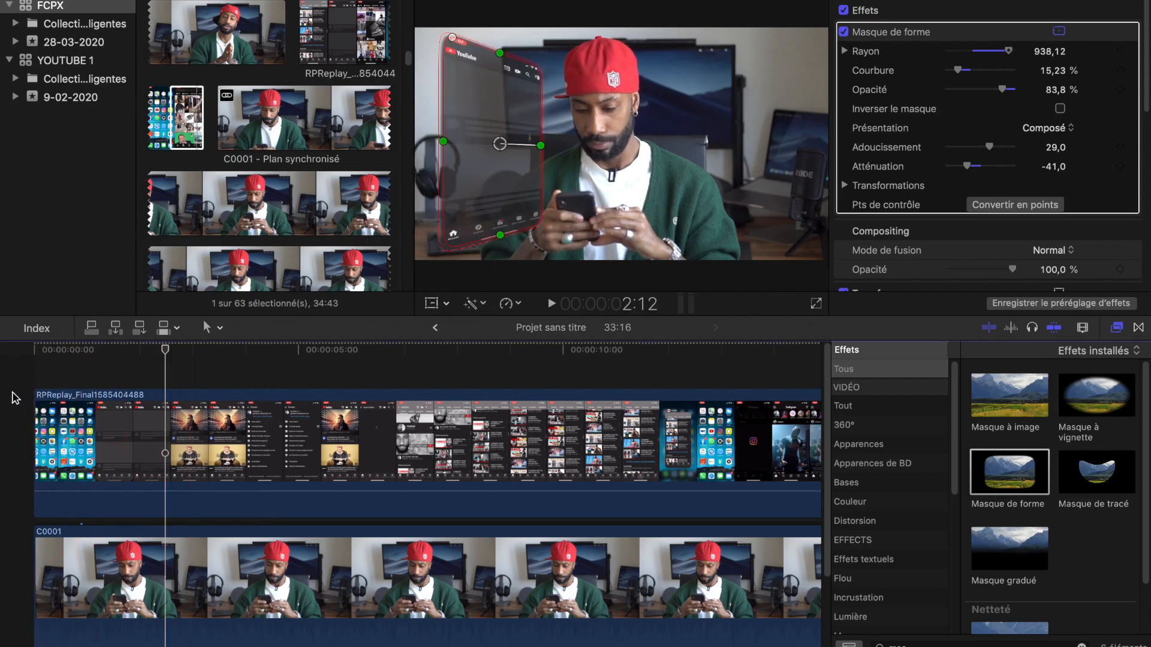
# Step: Show the recording's transform controls and play the project from the start through the clip's end to check the masked animation
pyautogui.click(198, 118)
pyautogui.click(165, 432)
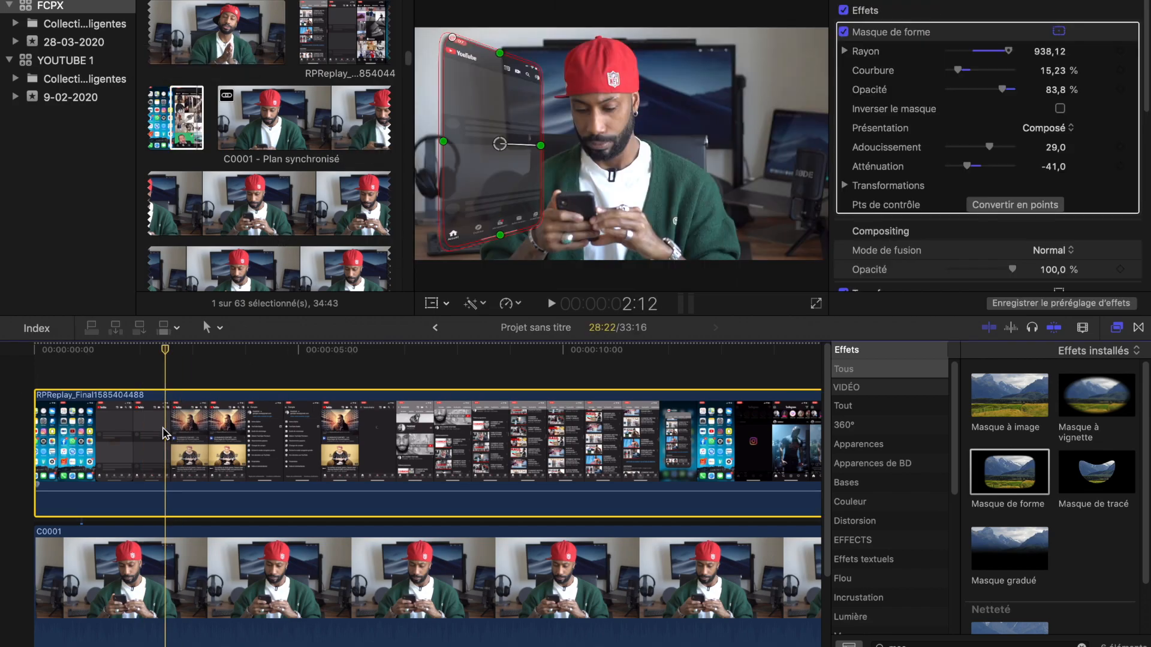
pyautogui.click(432, 304)
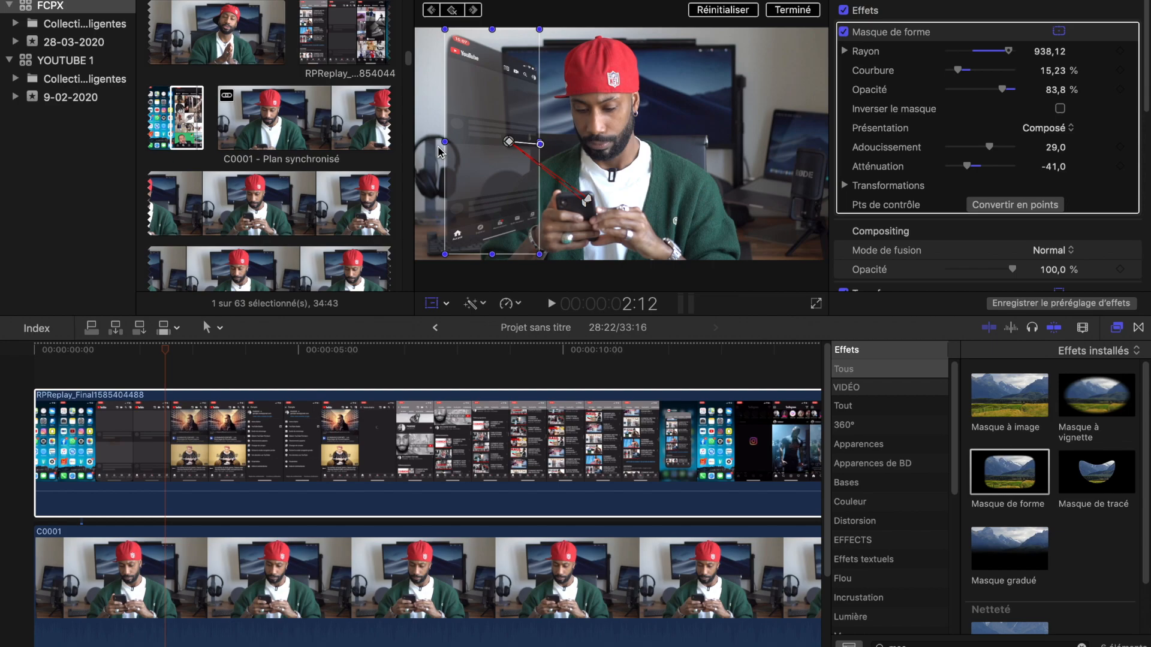
pyautogui.click(21, 381)
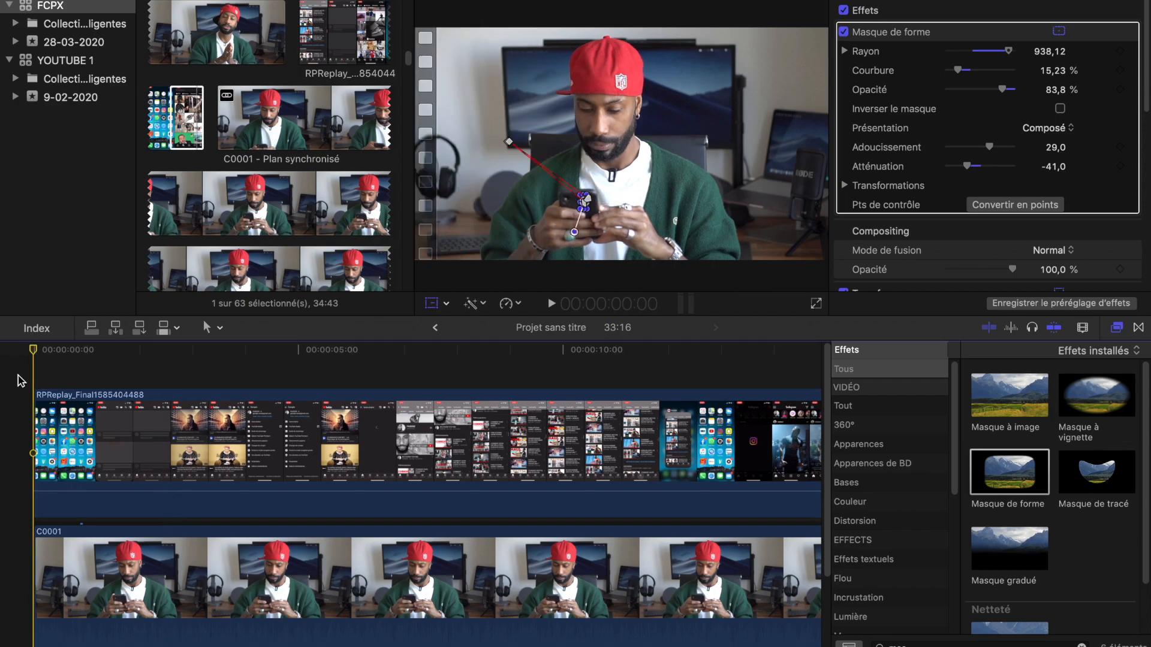
pyautogui.press('space')
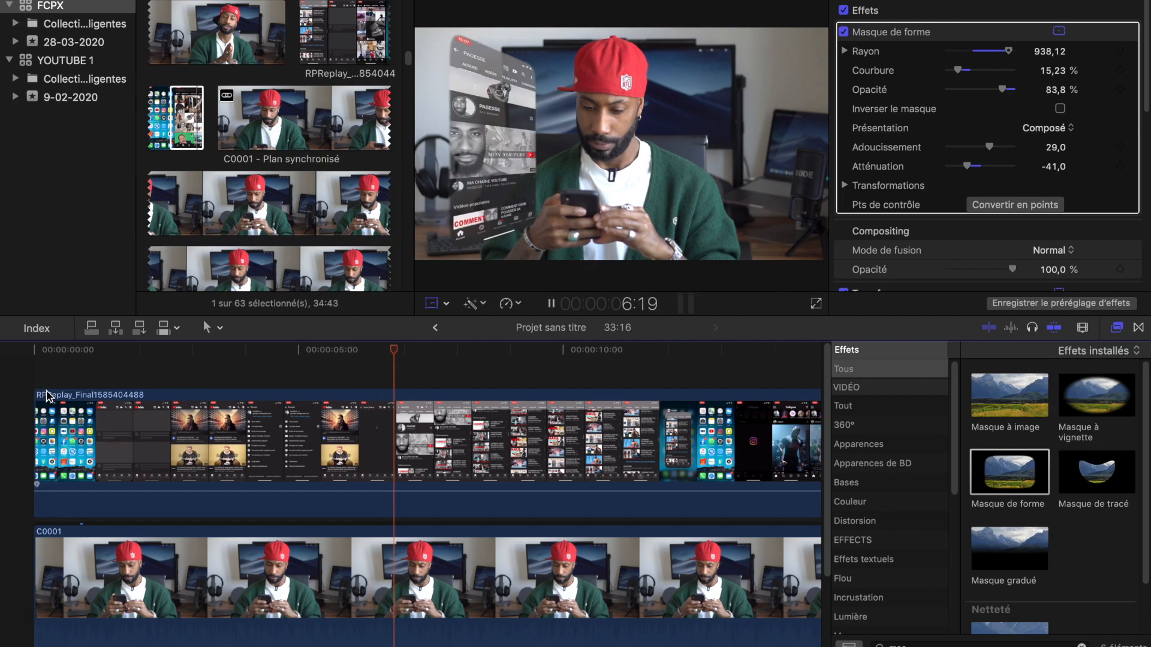
pyautogui.hscroll(5, 263, 471)
pyautogui.hscroll(15, 264, 471)
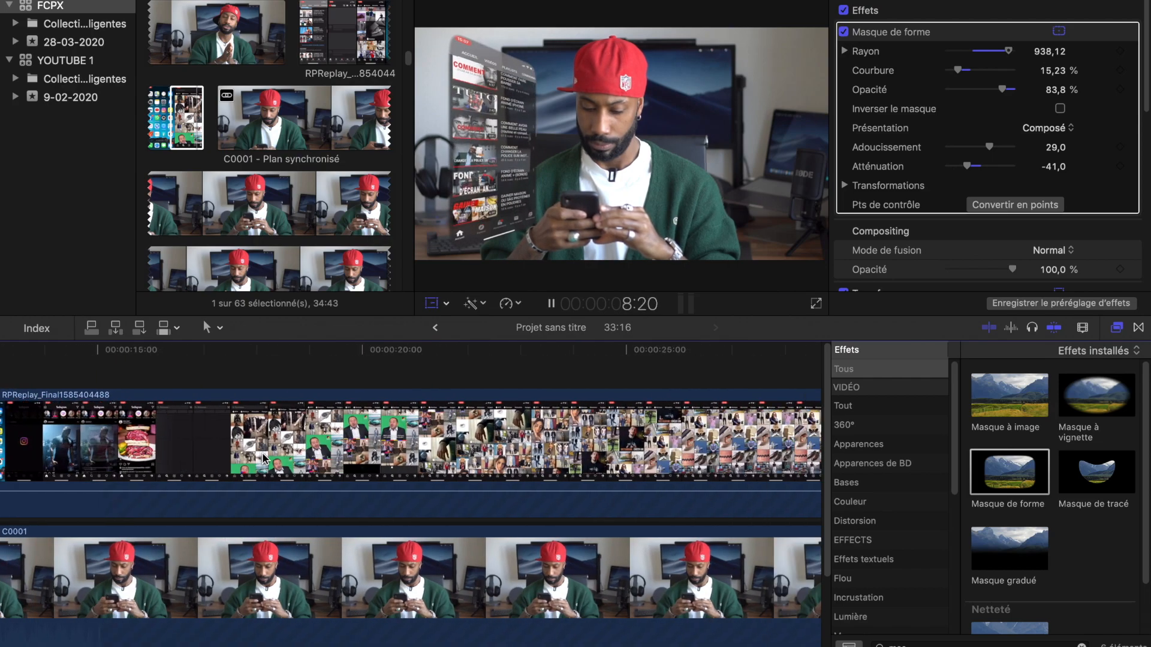
pyautogui.click(327, 378)
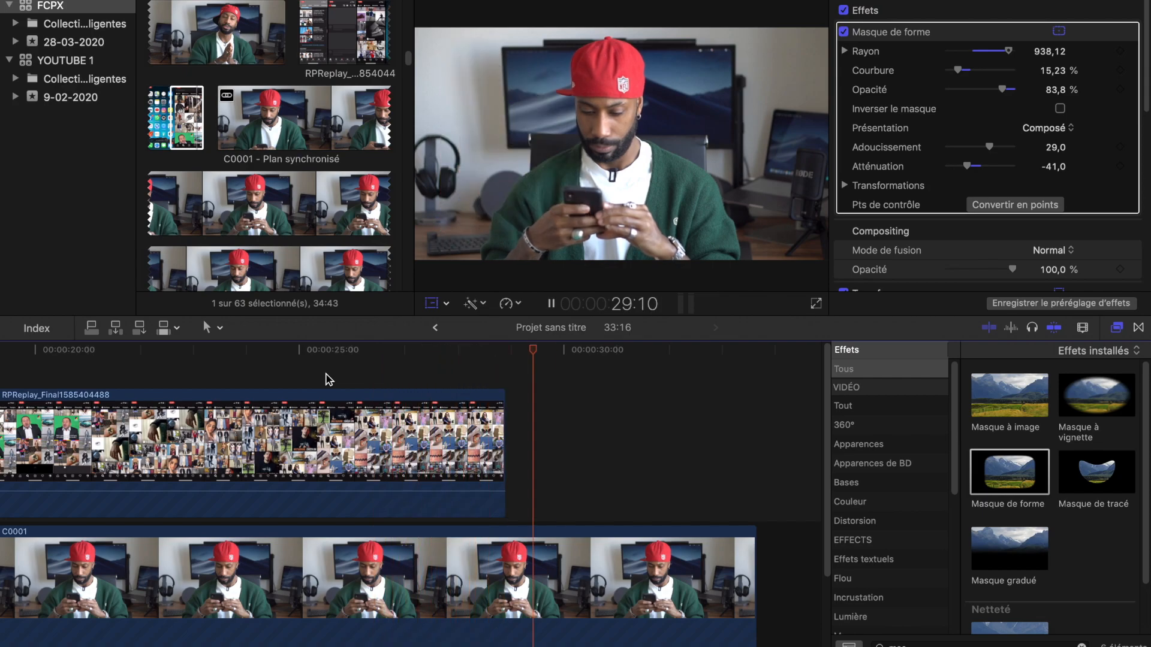
pyautogui.hotkey('shift', 't')
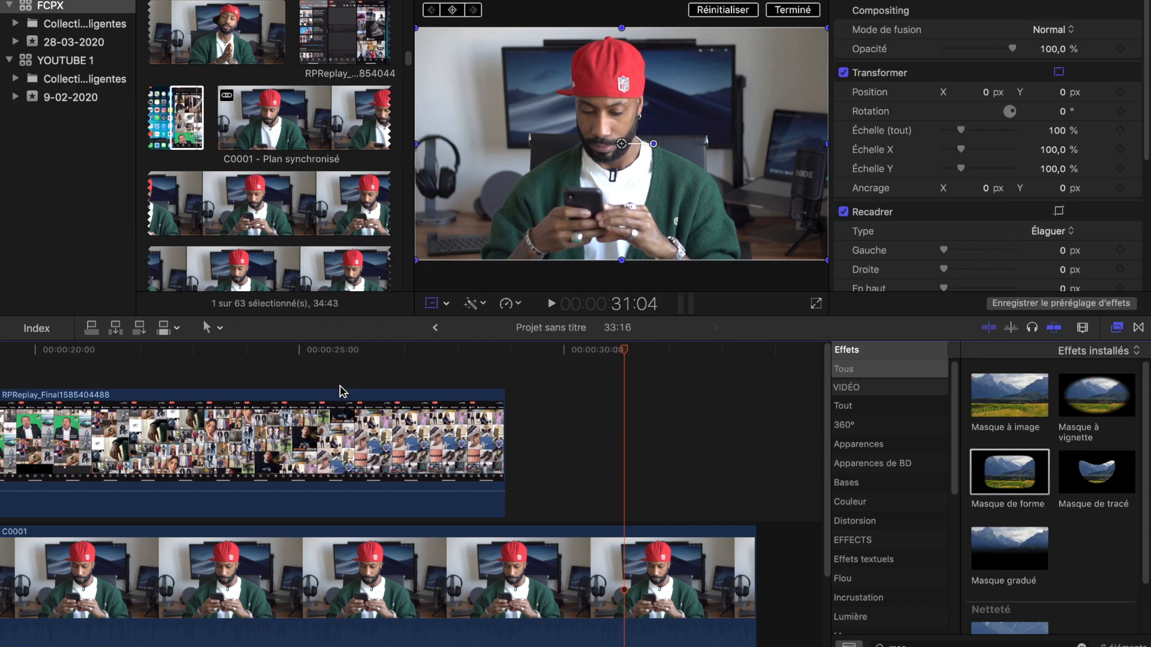
# Step: Disable the RPReplay phone recording clip in the timeline
pyautogui.hscroll(-10, 348, 389)
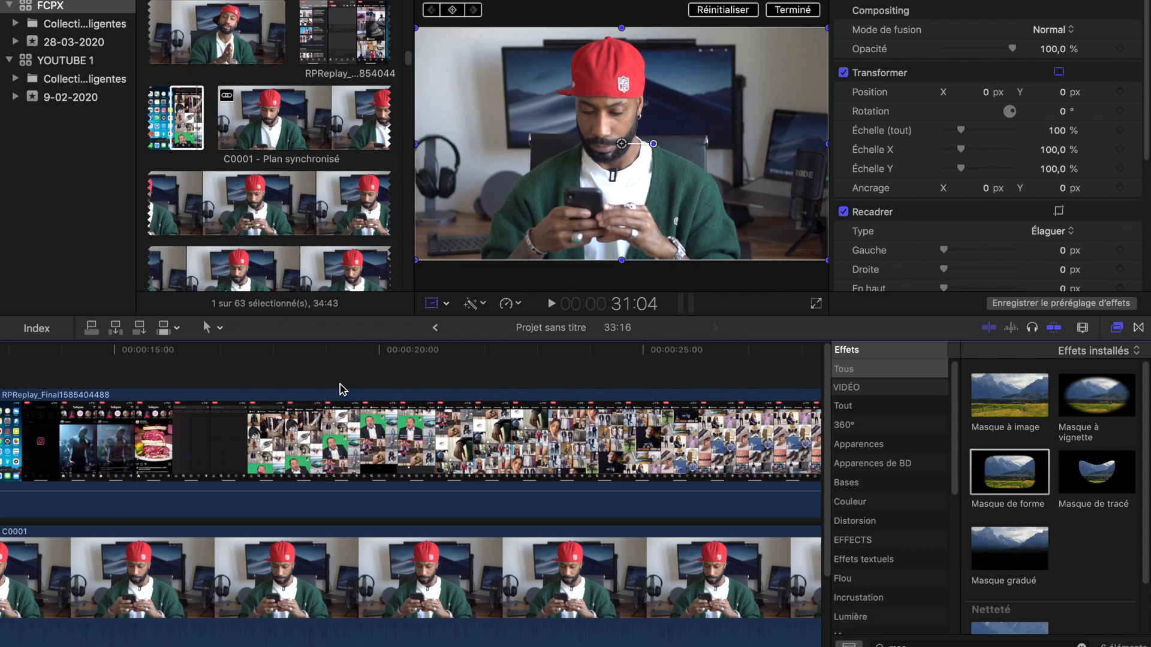
pyautogui.click(337, 419)
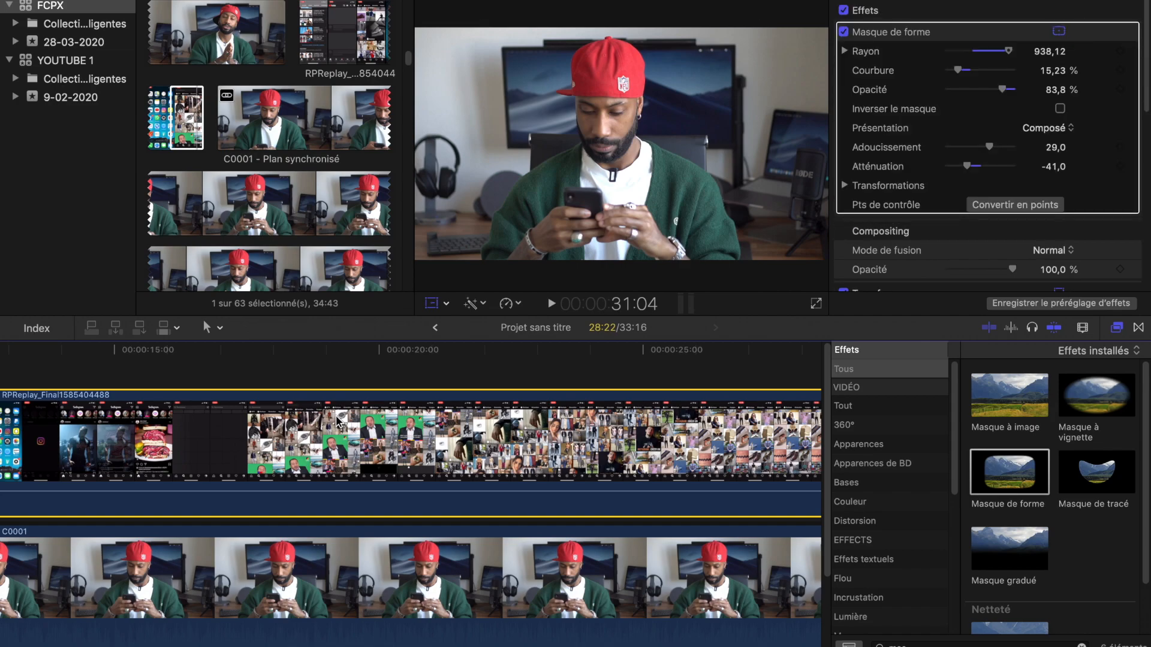
pyautogui.press('v')
pyautogui.hscroll(-7, 346, 422)
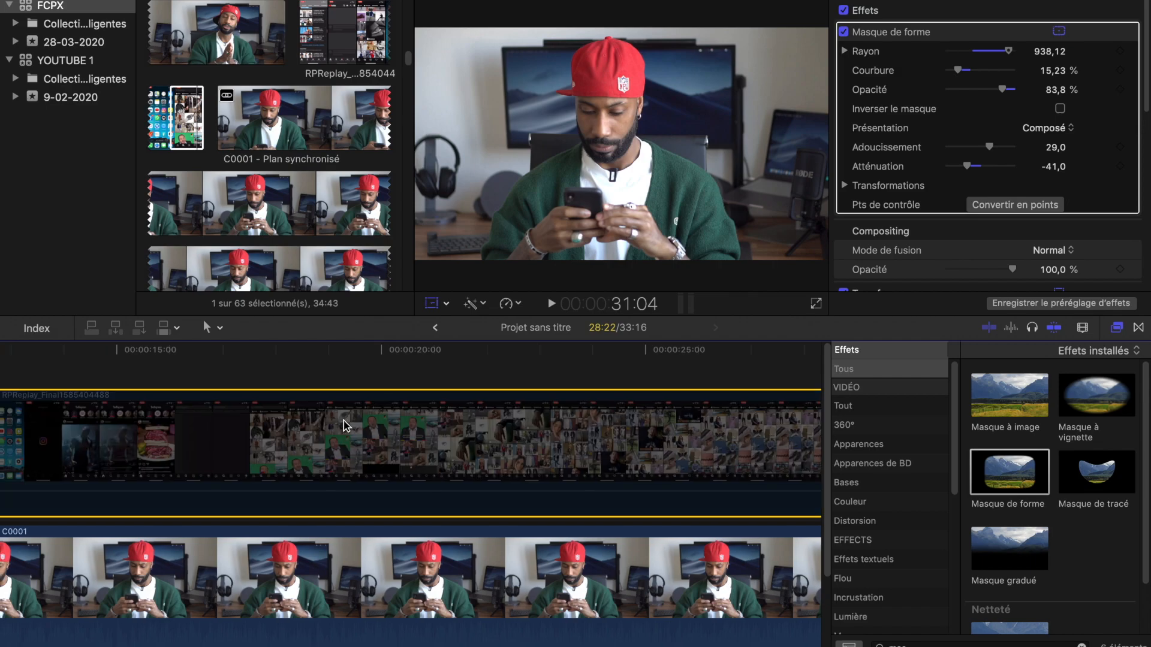
# Step: Find the IMG_6181 phone capture in the media browser and add it to the timeline above the existing clips
pyautogui.scroll(-1, 281, 137)
pyautogui.scroll(-5, 281, 136)
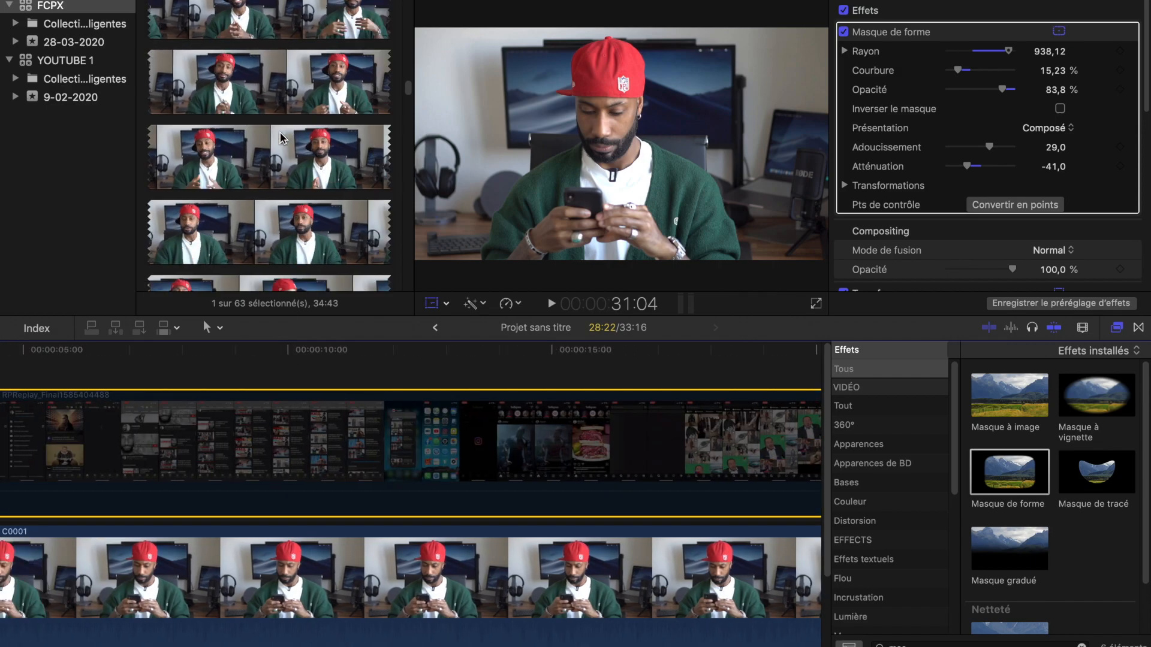
pyautogui.scroll(-8, 280, 142)
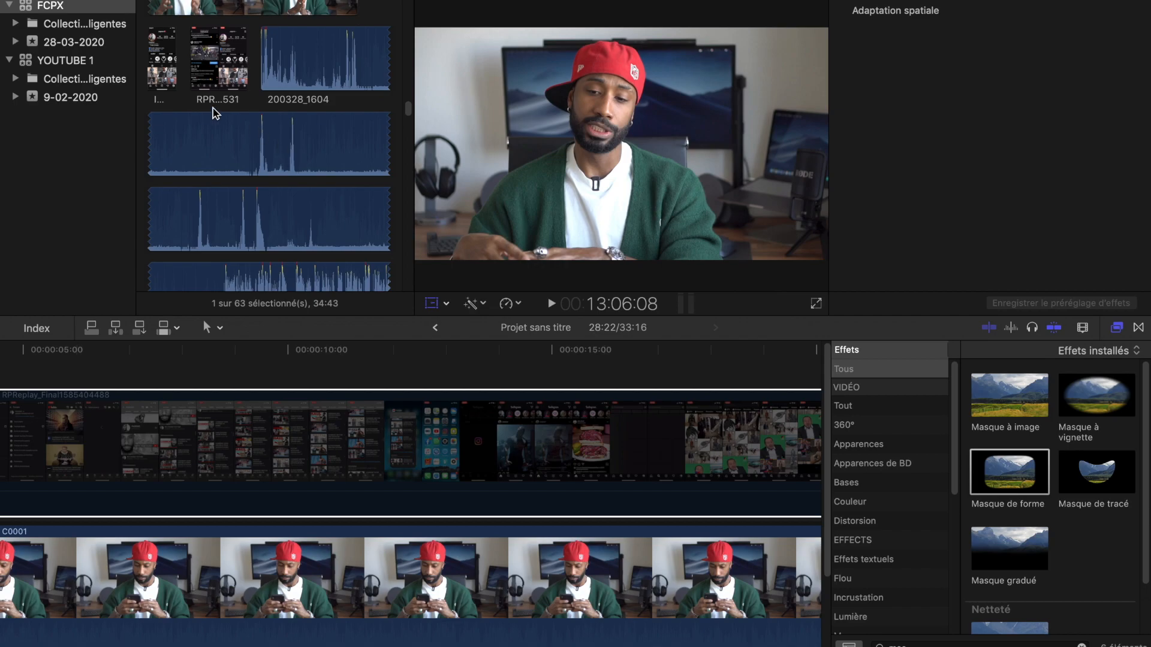
pyautogui.click(176, 68)
pyautogui.moveTo(171, 56); pyautogui.dragTo(150, 360)
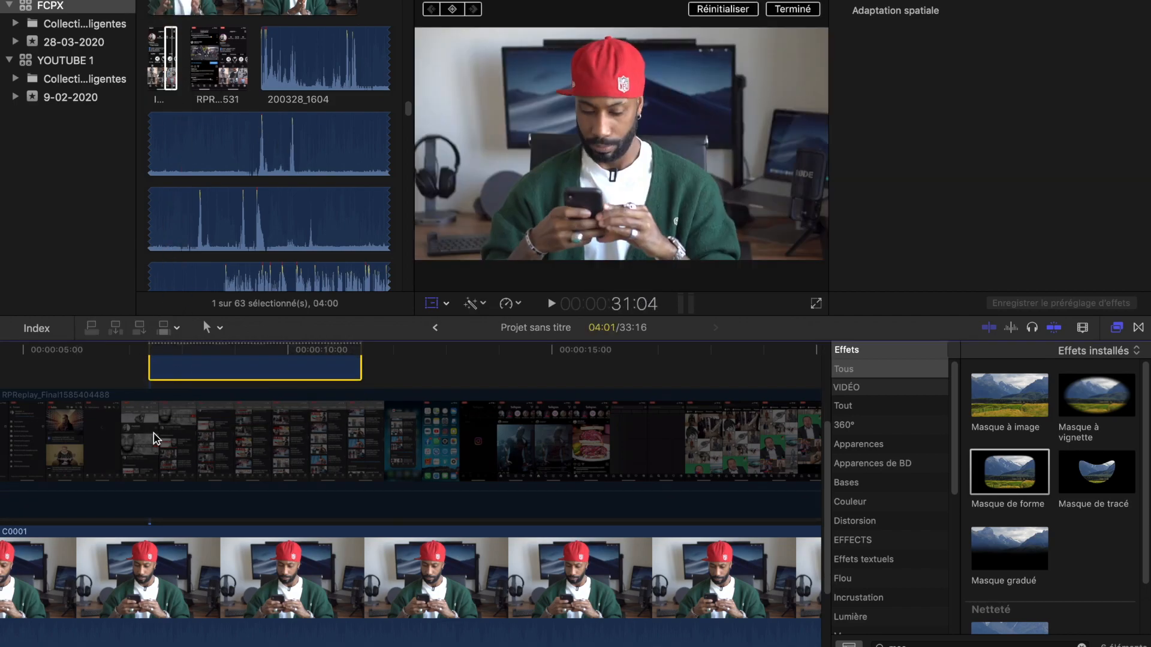
# Step: Move the IMG_6181 clip to about one second into the timeline and delete the disabled RPReplay recording
pyautogui.click(153, 433)
pyautogui.hscroll(-5, 165, 422)
pyautogui.hscroll(-1, 180, 430)
pyautogui.moveTo(465, 370); pyautogui.dragTo(108, 362)
pyautogui.moveTo(169, 436); pyautogui.dragTo(771, 443)
pyautogui.press('Delete')
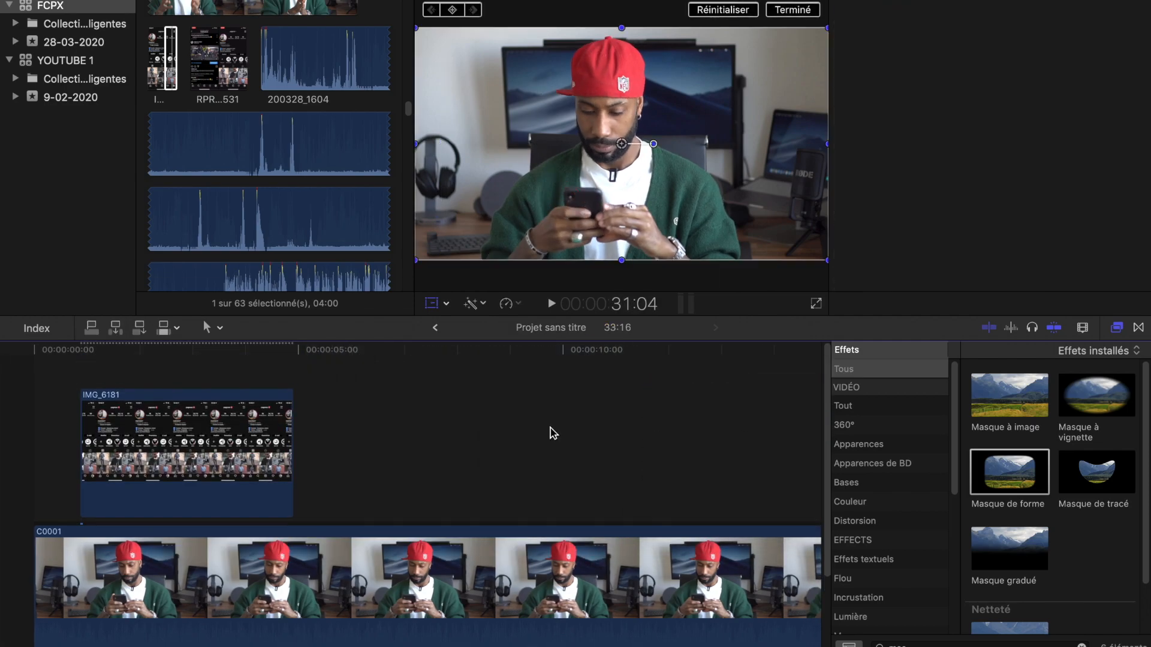
# Step: At 1:18, scale the IMG_6181 capture down to about 93.81% in the viewer
pyautogui.click(130, 373)
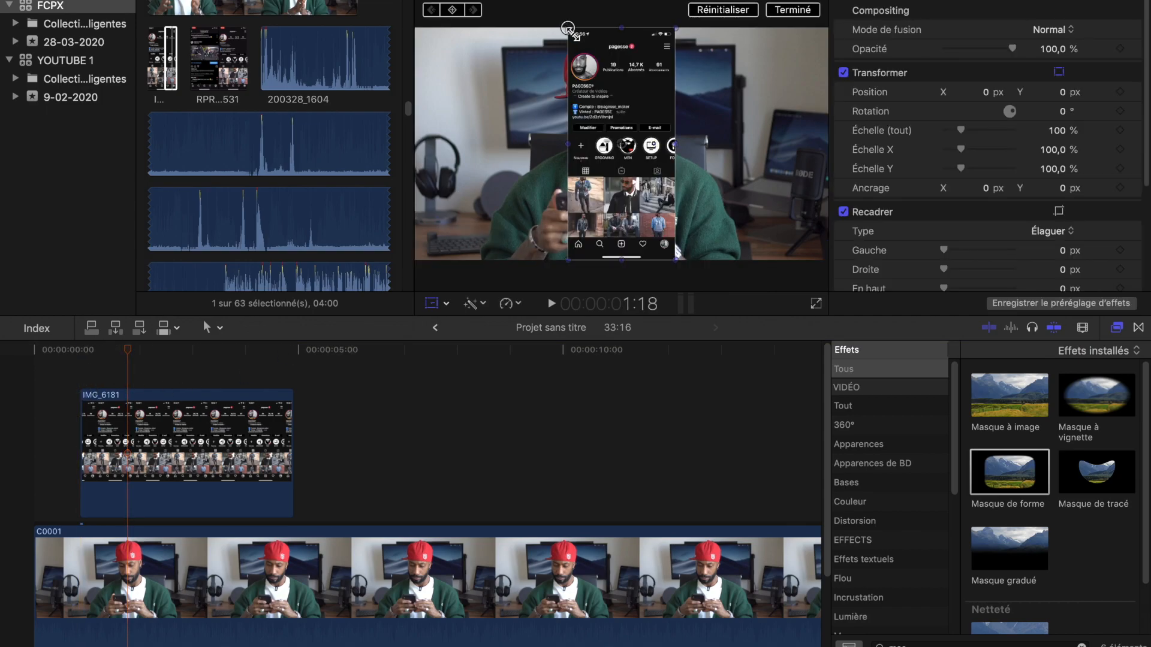
pyautogui.moveTo(565, 27); pyautogui.dragTo(571, 34)
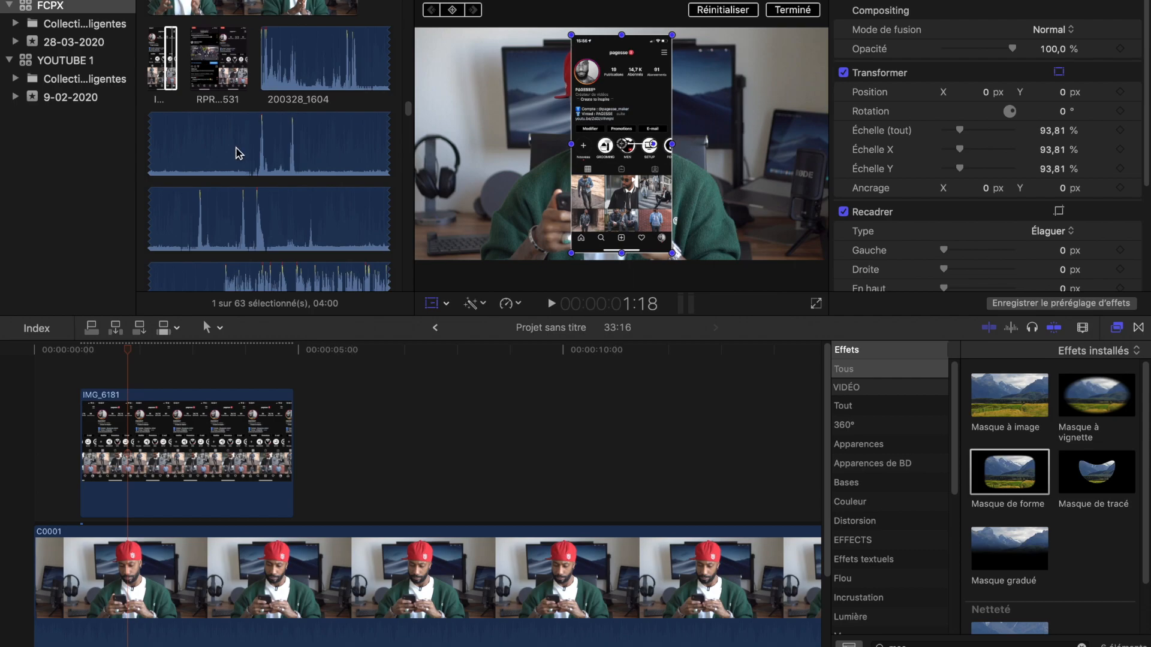
# Step: Find the iPhone XR yellow mockup PNG in the media browser, place it after IMG_6181 above the main footage, and preview it at 7:04
pyautogui.scroll(-5, 336, 174)
pyautogui.moveTo(406, 116); pyautogui.dragTo(420, 200)
pyautogui.moveTo(180, 90); pyautogui.dragTo(125, 322)
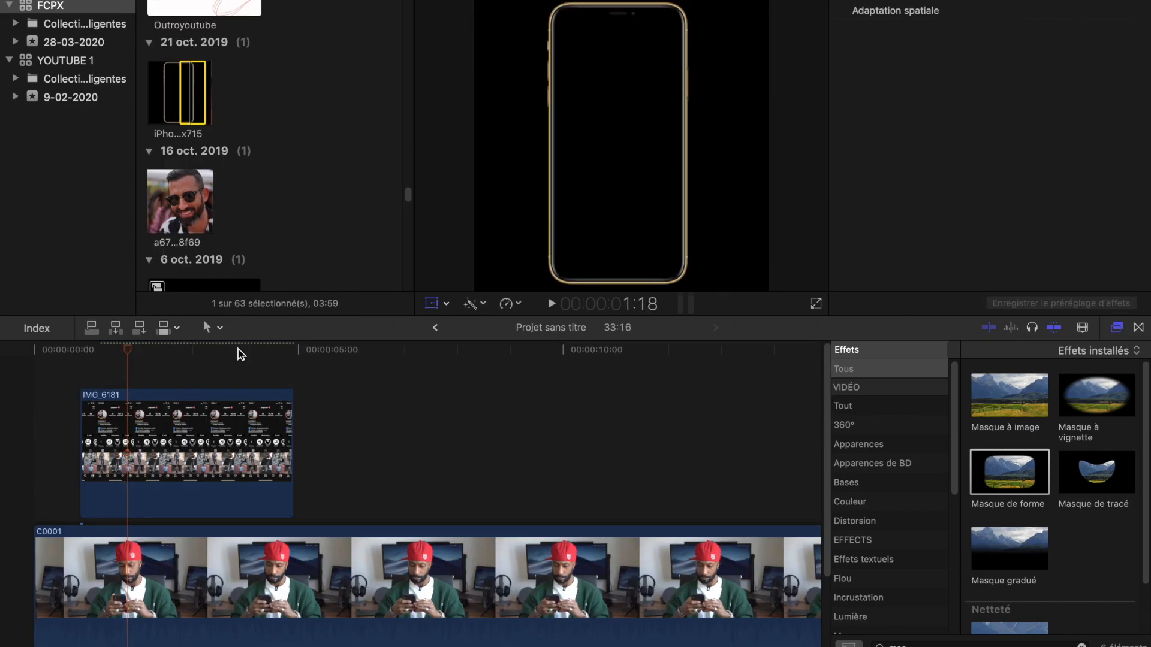
pyautogui.moveTo(193, 126); pyautogui.dragTo(338, 419)
pyautogui.click(413, 369)
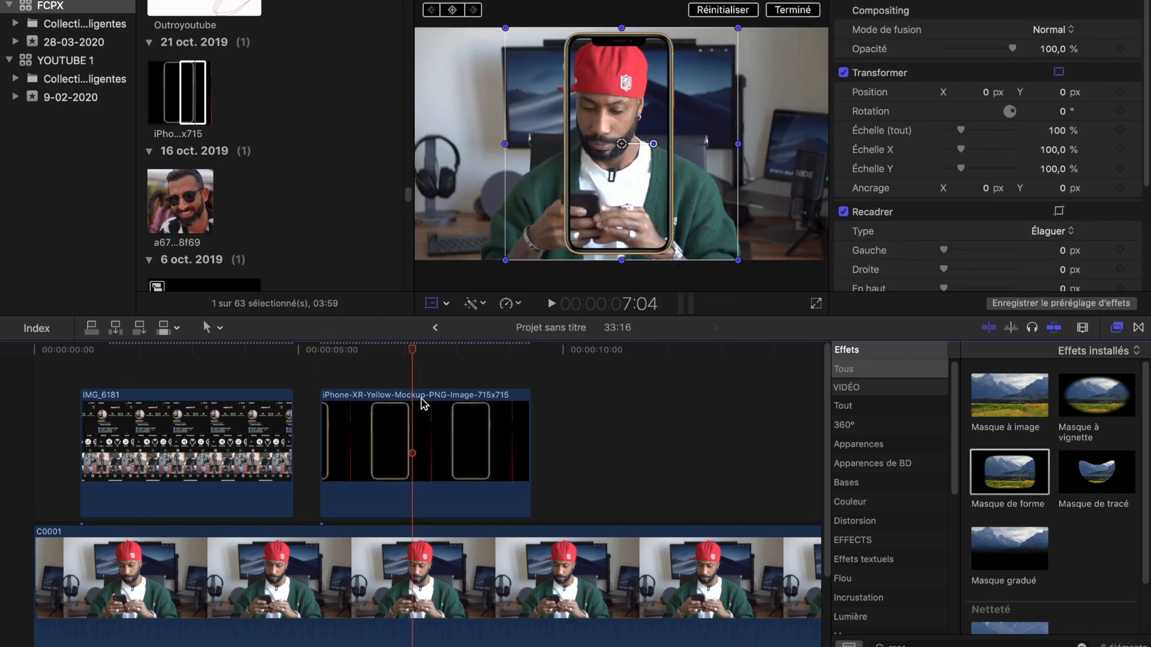
# Step: Move the iPhone XR yellow mockup clip directly above IMG_6181 in the timeline and preview the overlap at 2:15
pyautogui.moveTo(390, 450); pyautogui.dragTo(168, 338)
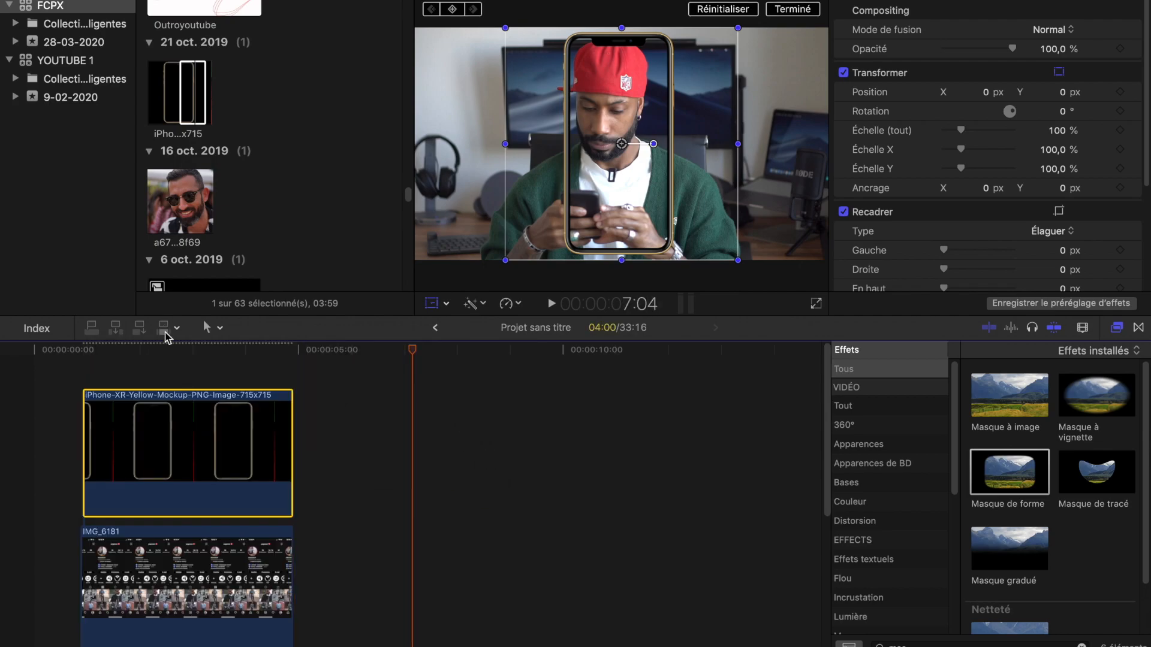
pyautogui.click(174, 367)
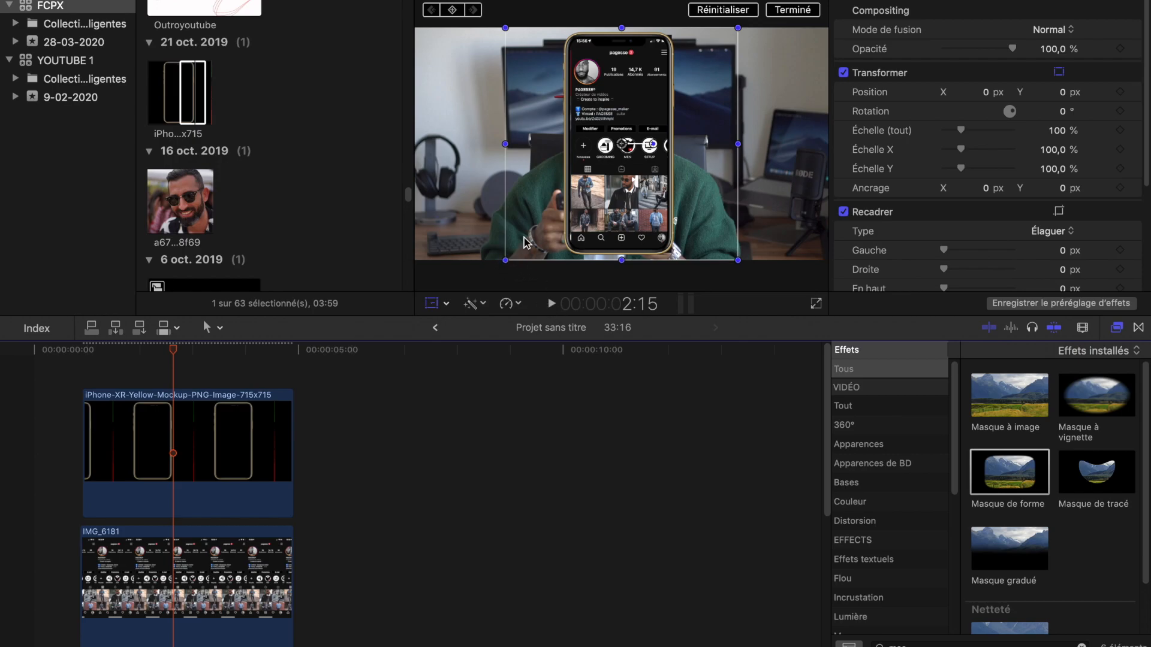
# Step: Resize the IMG_6181 capture to fit inside the phone frame and align the mockup over it at X position 16.2 px
pyautogui.click(162, 551)
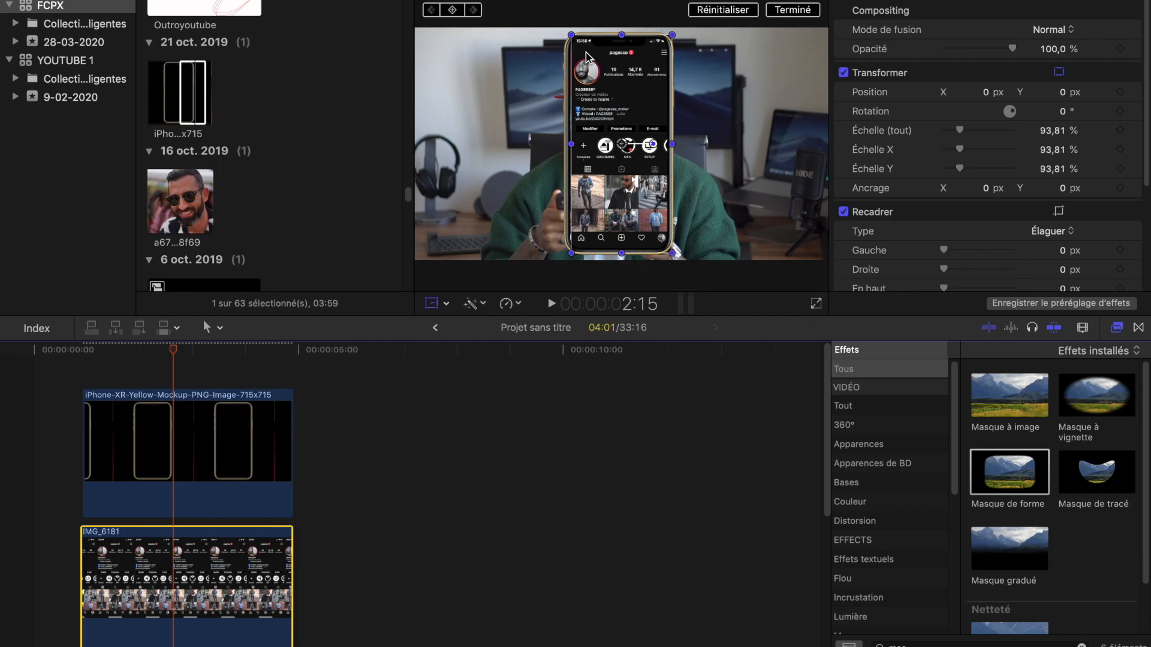
pyautogui.moveTo(570, 35); pyautogui.dragTo(572, 35)
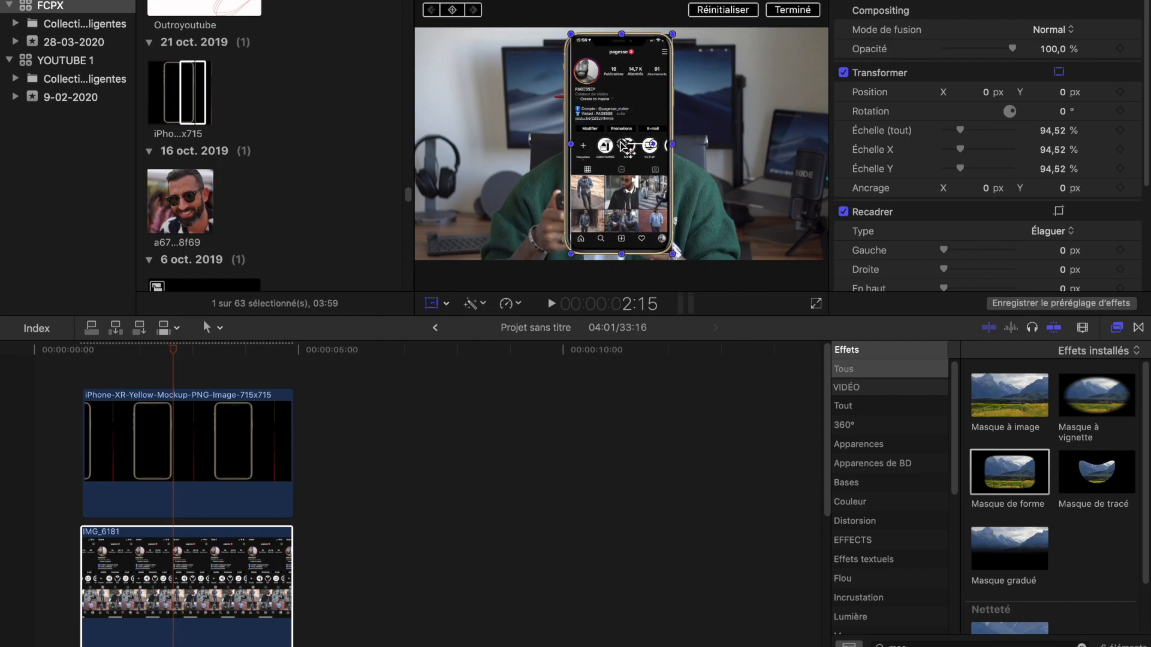
pyautogui.moveTo(571, 144); pyautogui.dragTo(569, 144)
pyautogui.moveTo(671, 36); pyautogui.dragTo(669, 40)
pyautogui.moveTo(571, 144); pyautogui.dragTo(570, 146)
pyautogui.moveTo(674, 250); pyautogui.dragTo(673, 248)
pyautogui.moveTo(674, 144); pyautogui.dragTo(635, 151)
pyautogui.click(270, 443)
pyautogui.click(234, 367)
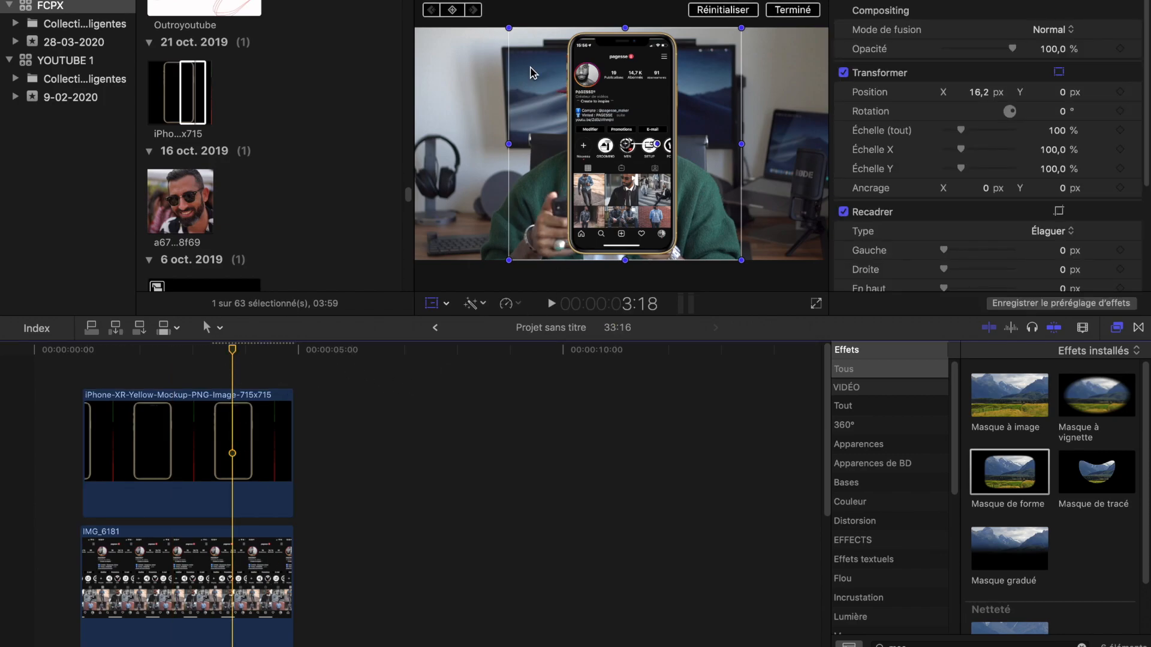
# Step: Combine the mockup and IMG_6181 clips into a compound clip in the 28-03-2020 event
pyautogui.scroll(-1, 192, 367)
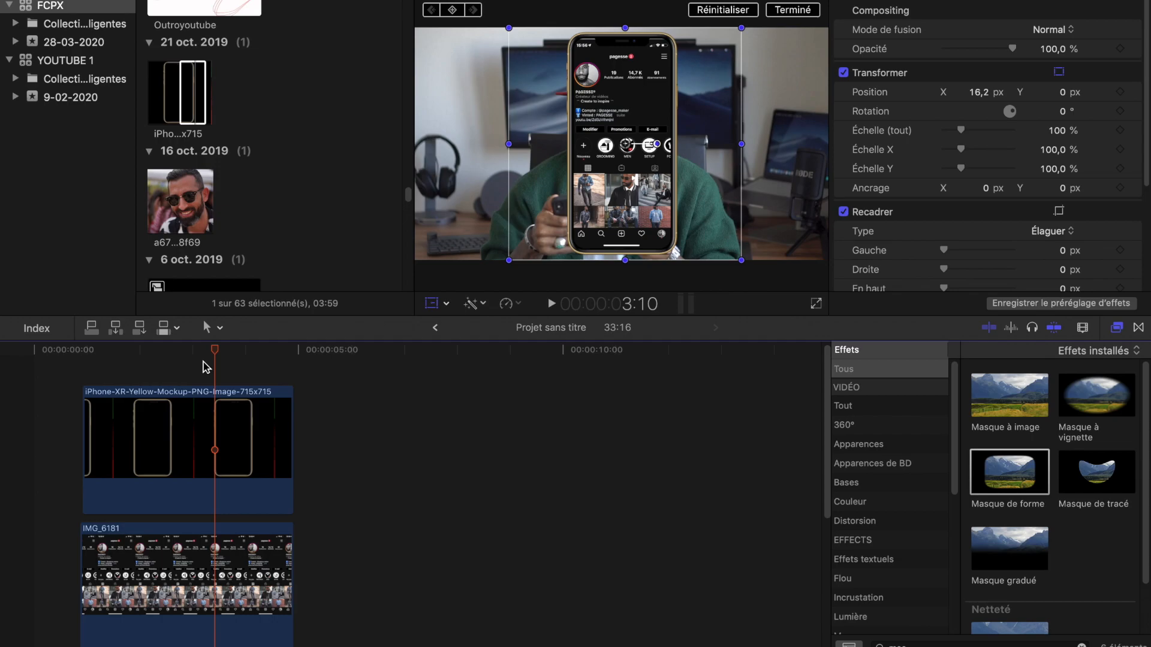
pyautogui.moveTo(188, 370); pyautogui.dragTo(157, 581)
pyautogui.rightClick(168, 397)
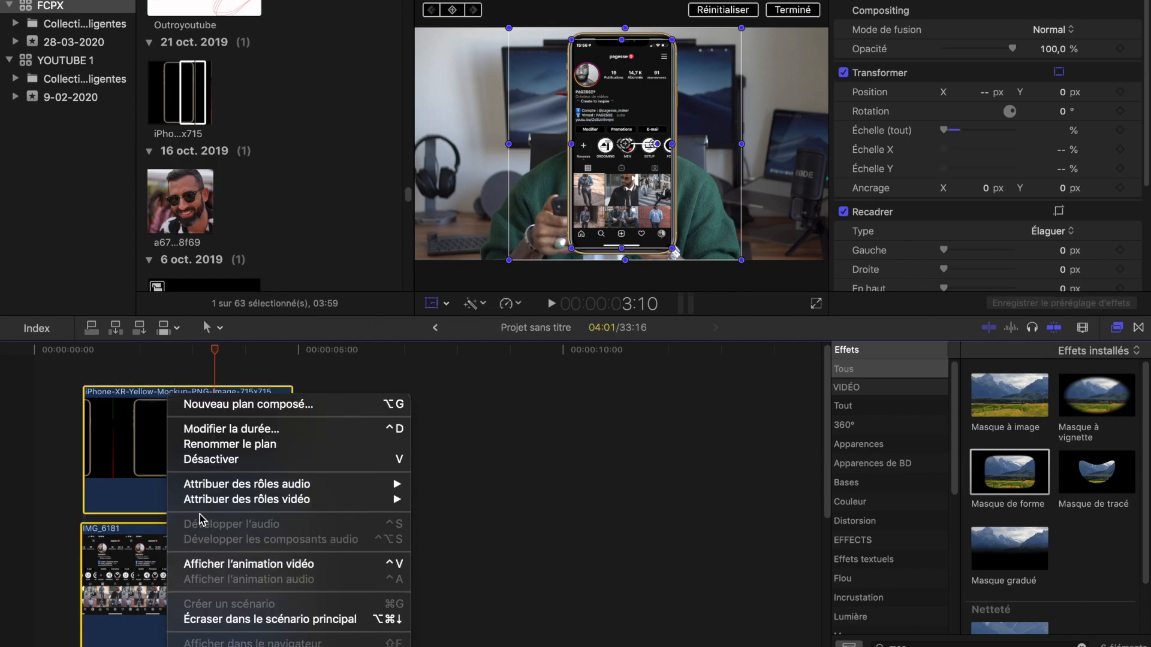
pyautogui.click(228, 405)
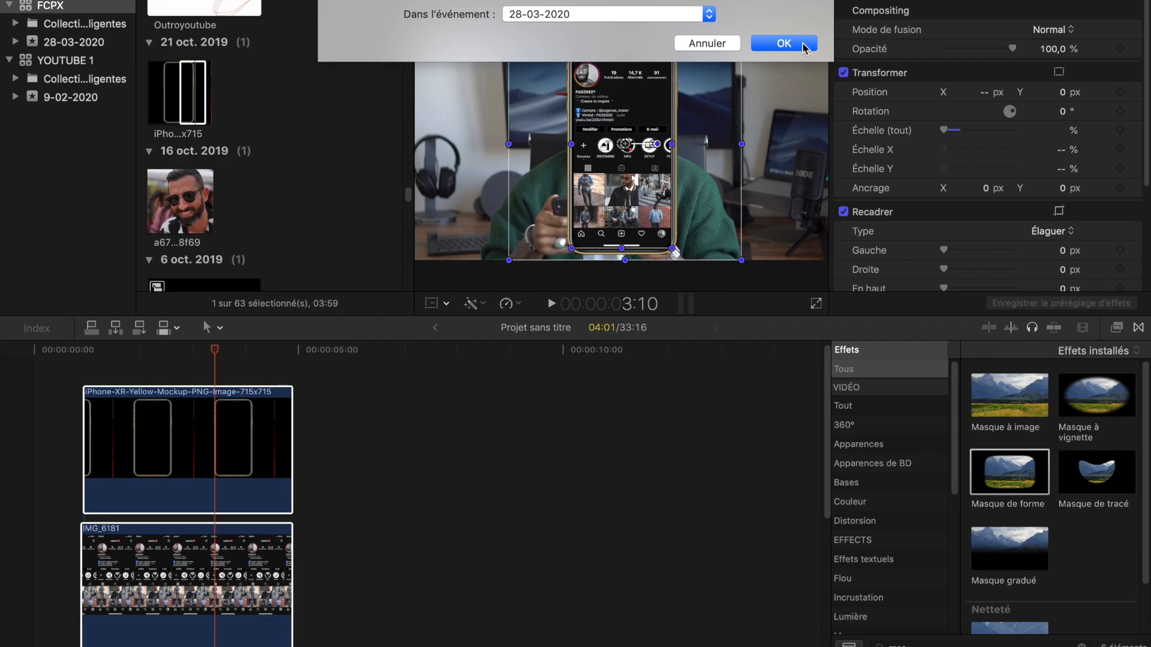
pyautogui.click(803, 45)
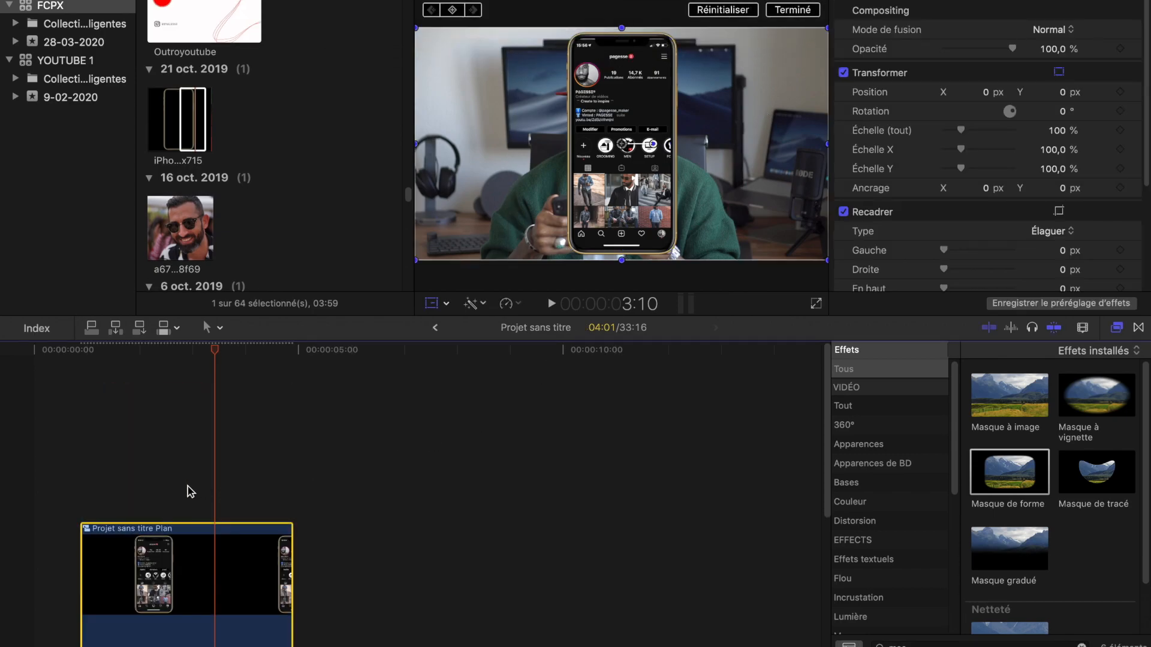
# Step: Move the compound clip out of the frame to X 1261.6 px and add a transform keyframe at its start, 0:21
pyautogui.scroll(-4, 199, 567)
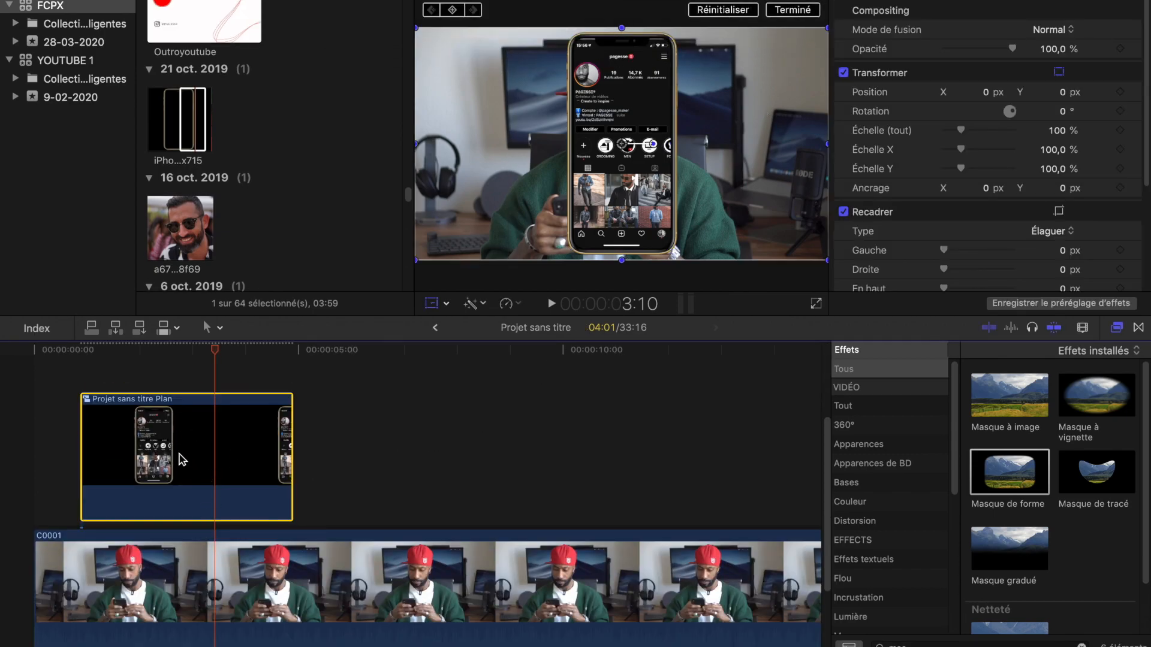
pyautogui.click(434, 304)
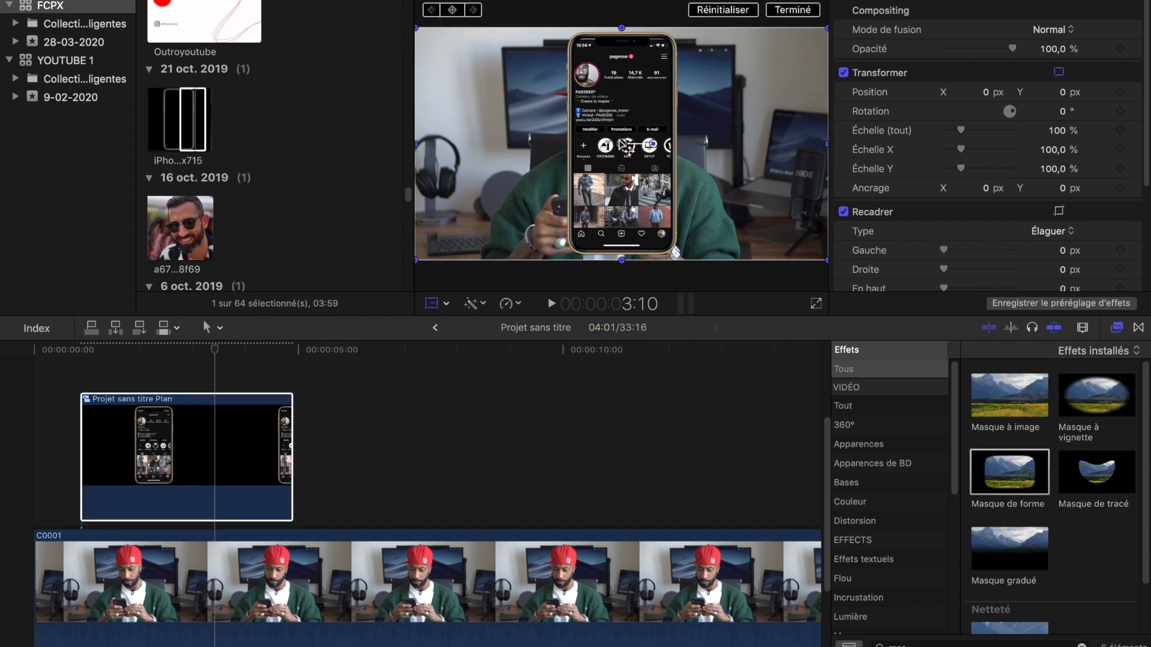
pyautogui.moveTo(631, 145); pyautogui.dragTo(901, 147)
pyautogui.click(105, 395)
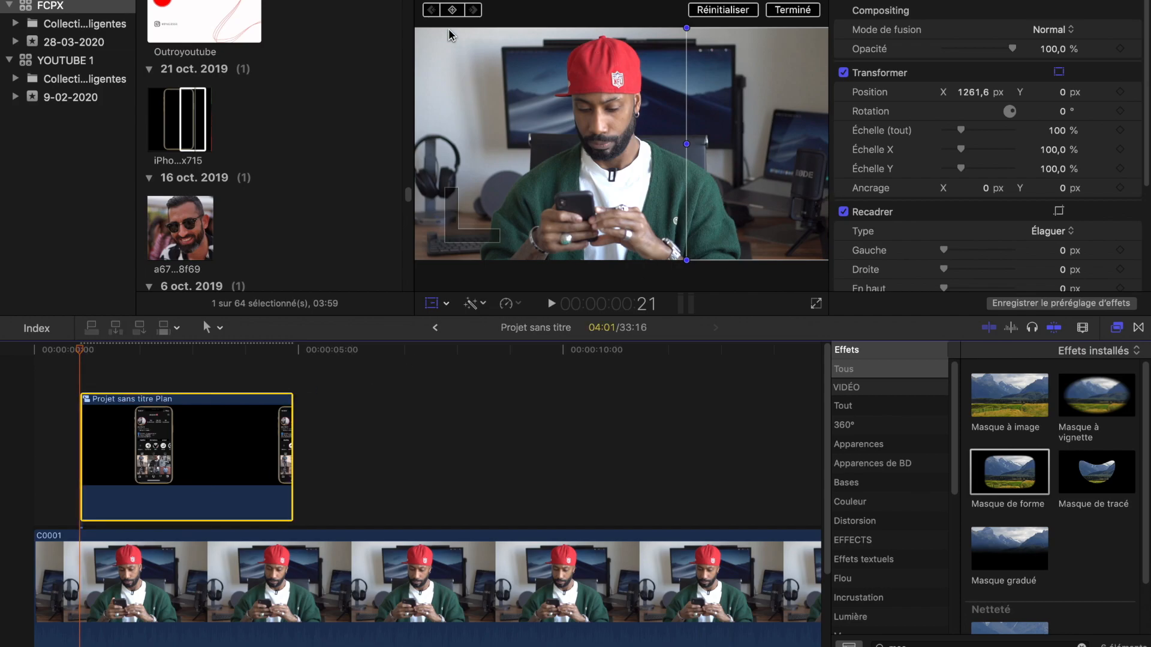
pyautogui.click(453, 10)
# Step: Animate the phone's entrance with position keyframes: X 474.8 px at 1:09, farther right at about 1:11, and X 574.9 px at 1:14
pyautogui.moveTo(79, 344); pyautogui.dragTo(109, 346)
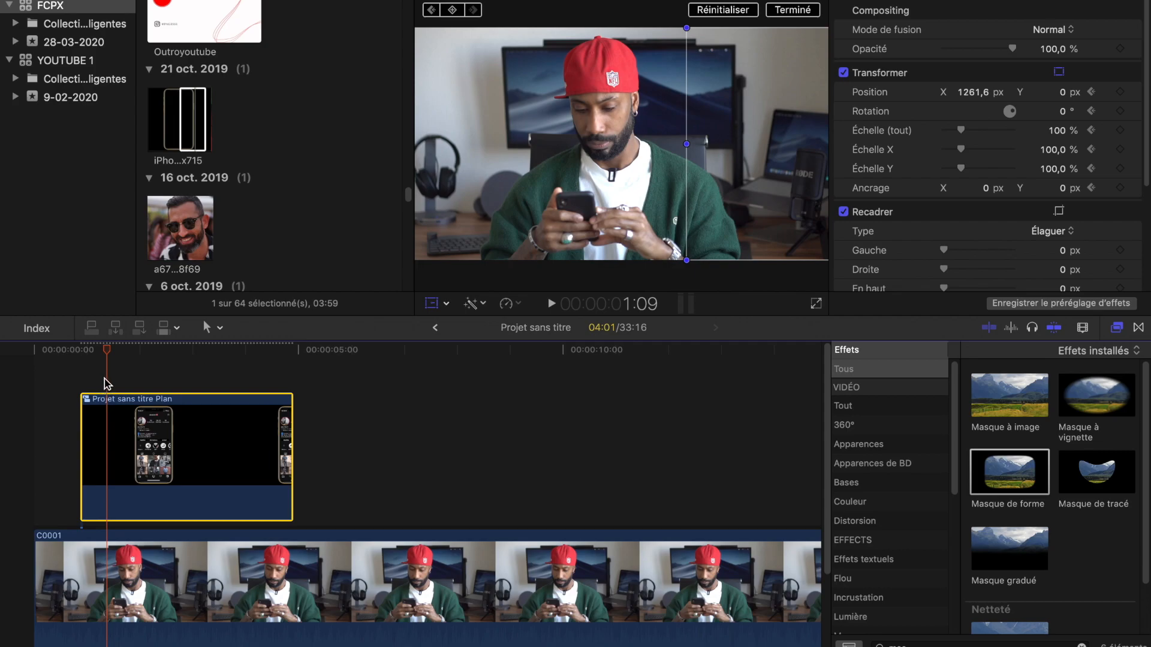
pyautogui.moveTo(822, 145); pyautogui.dragTo(733, 154)
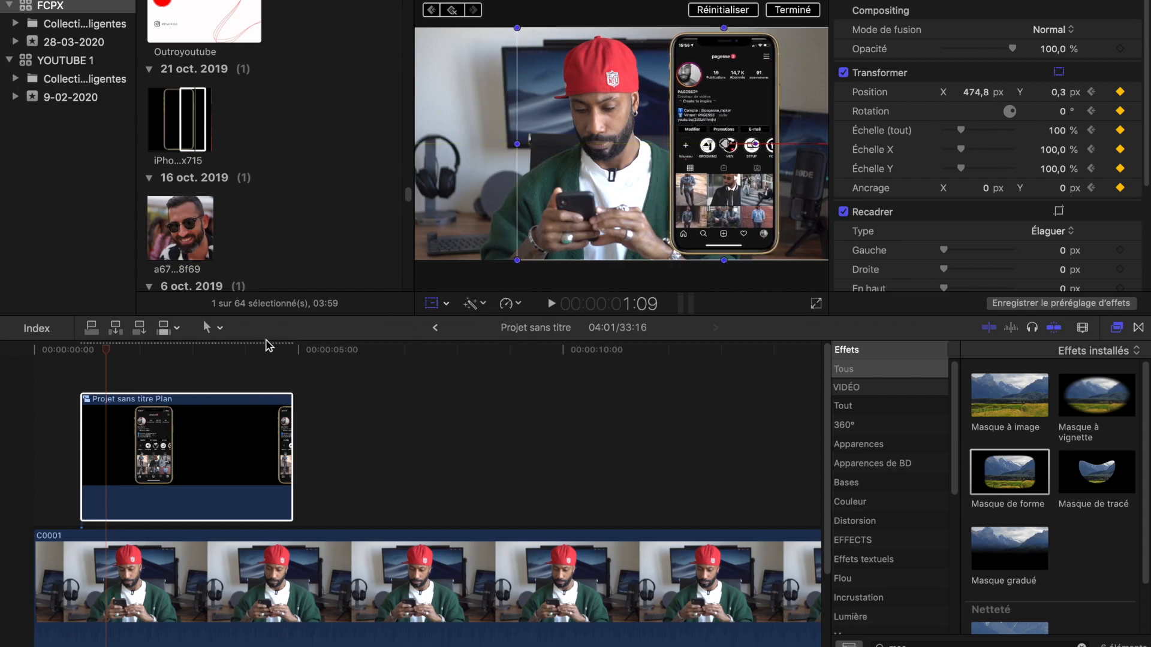
pyautogui.moveTo(108, 350); pyautogui.dragTo(112, 350)
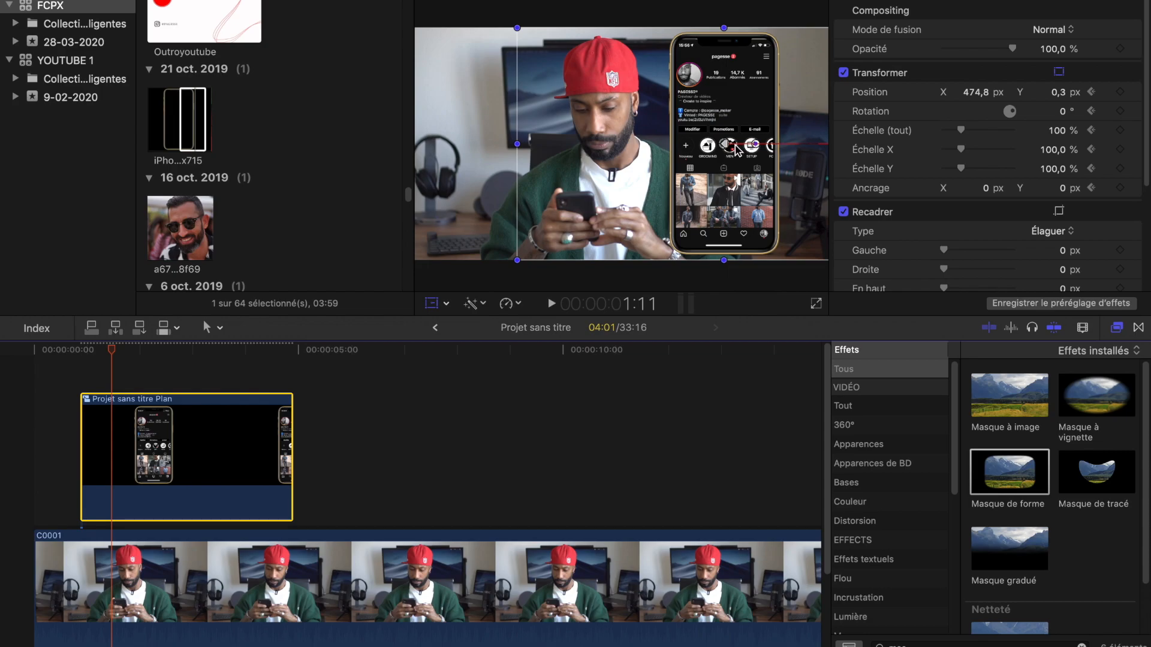
pyautogui.moveTo(732, 151); pyautogui.dragTo(772, 155)
pyautogui.moveTo(114, 349); pyautogui.dragTo(119, 350)
pyautogui.moveTo(760, 155); pyautogui.dragTo(748, 150)
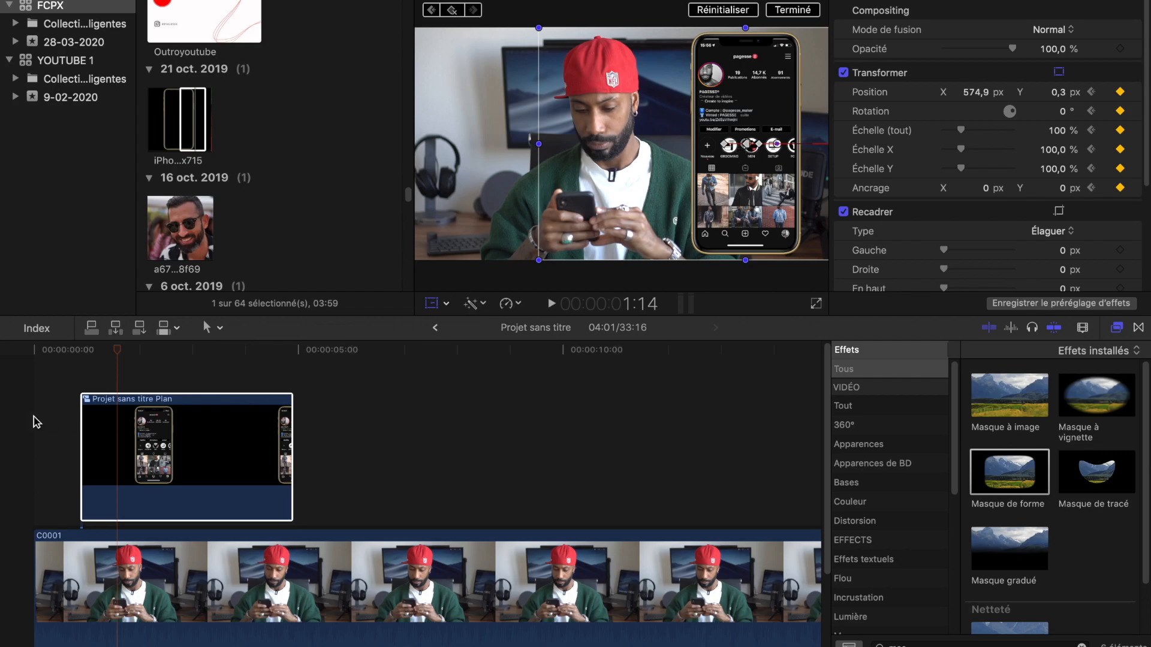
# Step: Play the timeline from before the compound clip to check how the phone slides into the frame
pyautogui.click(45, 395)
pyautogui.press('space')
pyautogui.press('super+equal')
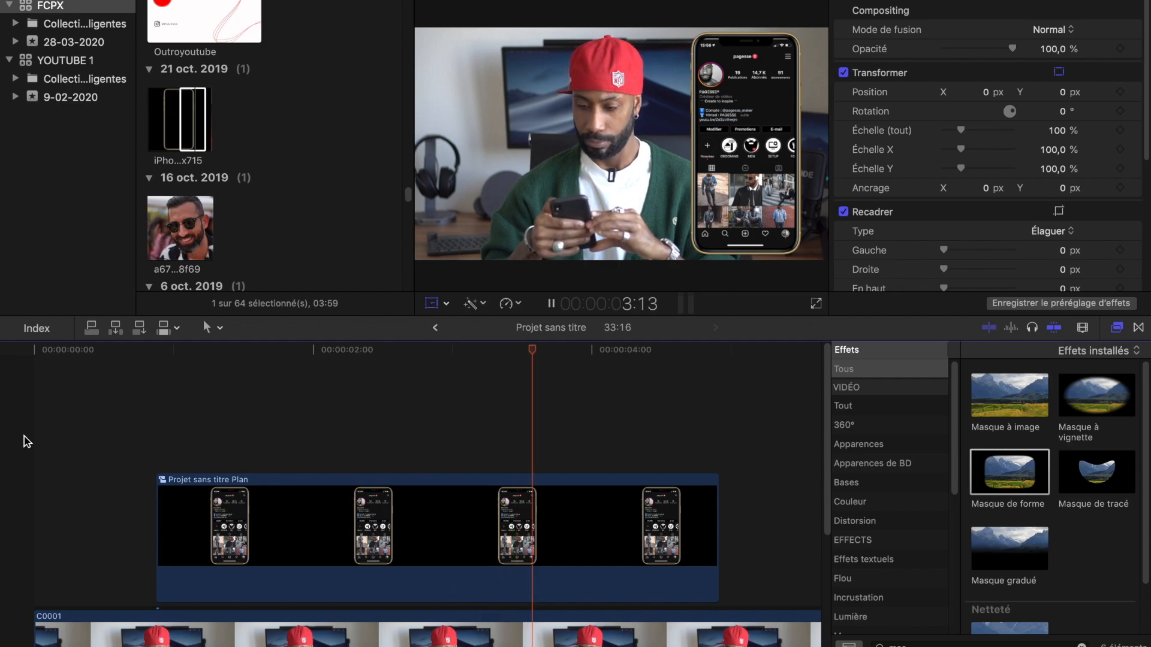
pyautogui.press('space')
pyautogui.hotkey('shift', 't')
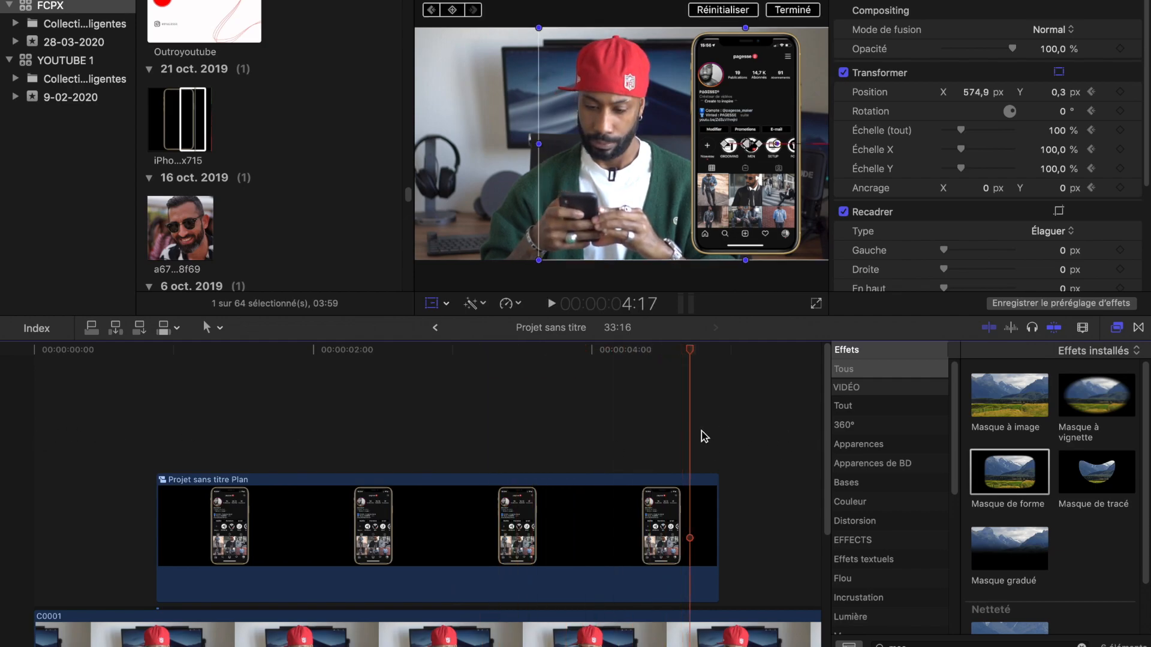
# Step: Add a transform keyframe to the compound clip at 4:16 and slide it out of the frame to X 1249.5 px at 4:20
pyautogui.click(689, 350)
pyautogui.click(692, 484)
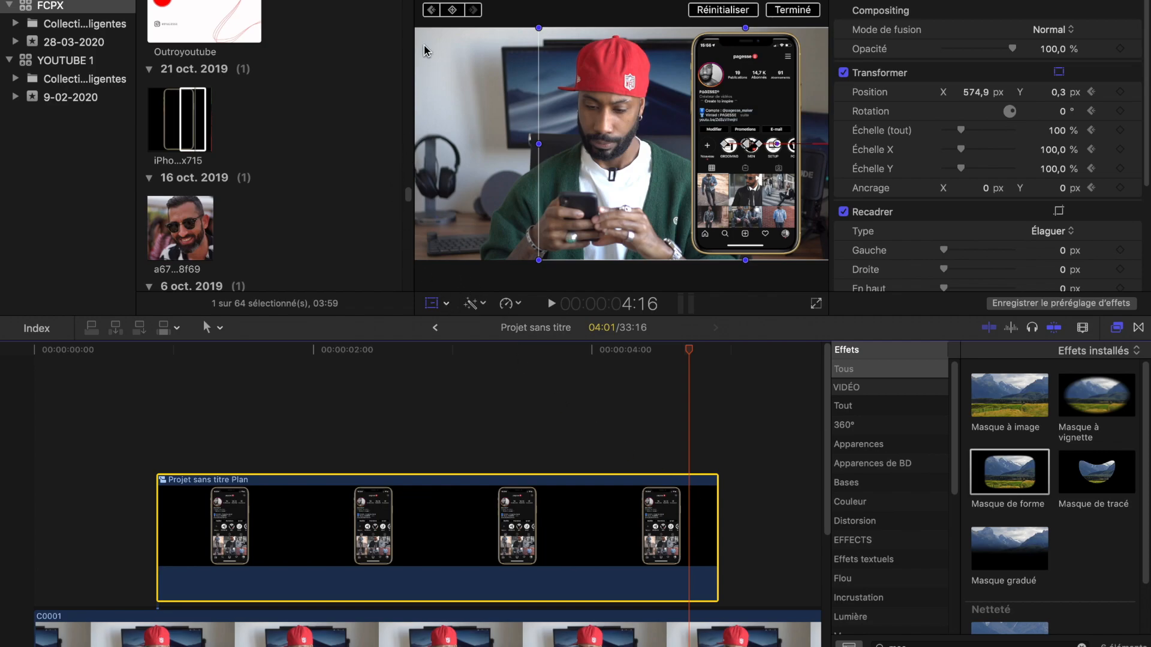
pyautogui.click(453, 10)
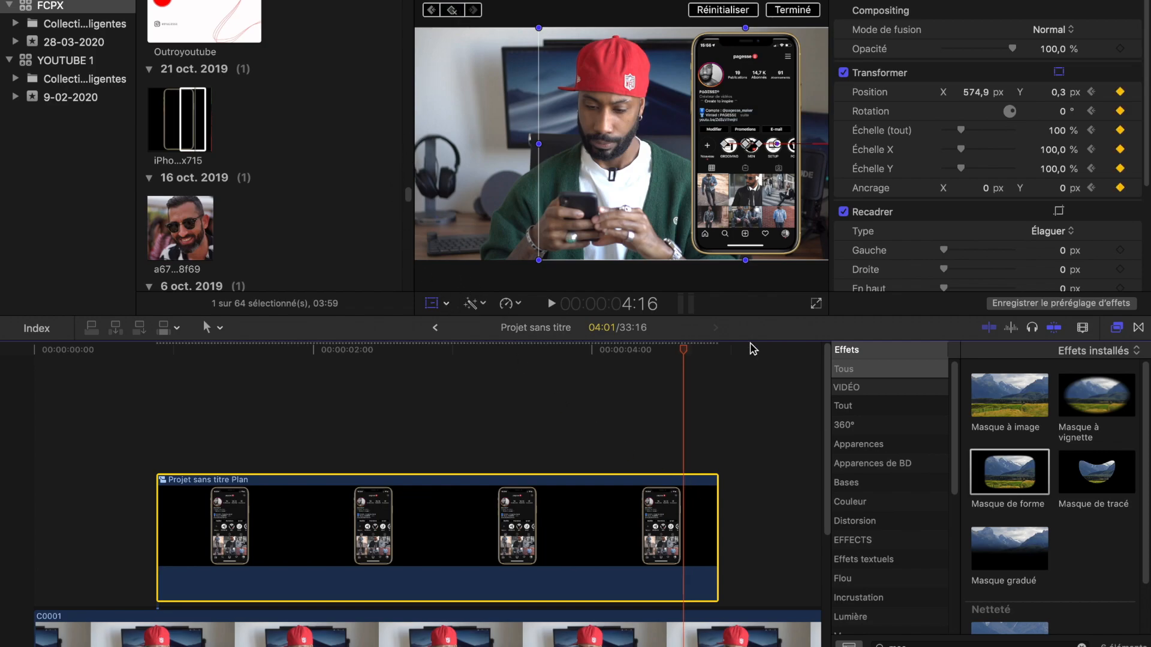
pyautogui.click(709, 408)
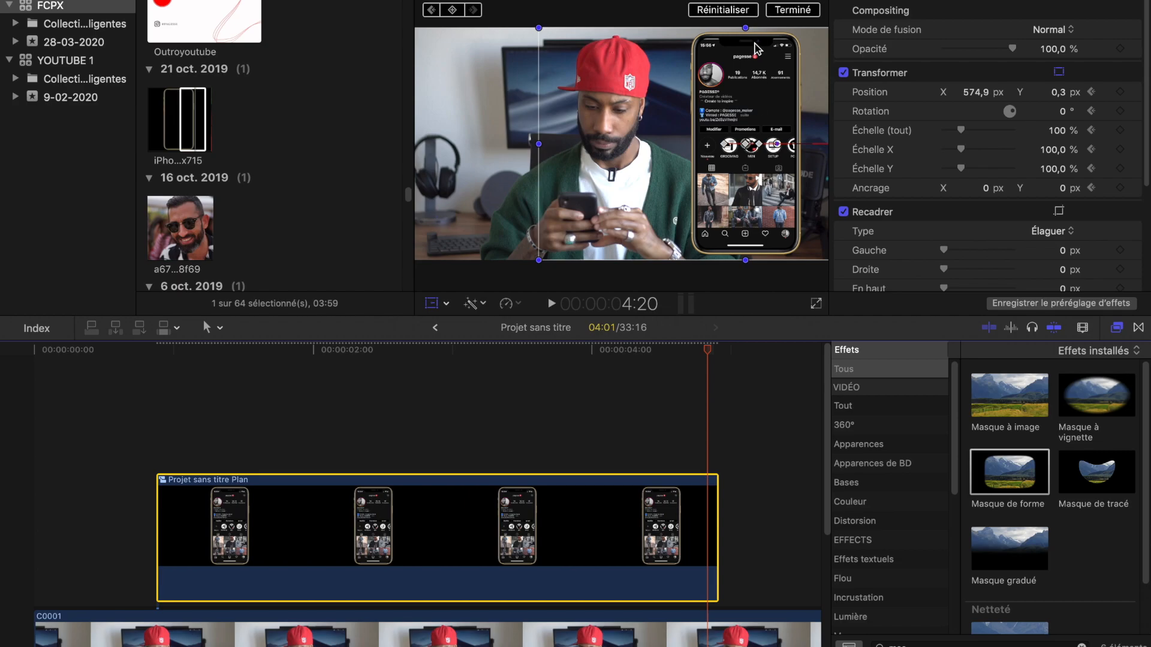
pyautogui.moveTo(753, 148); pyautogui.dragTo(906, 149)
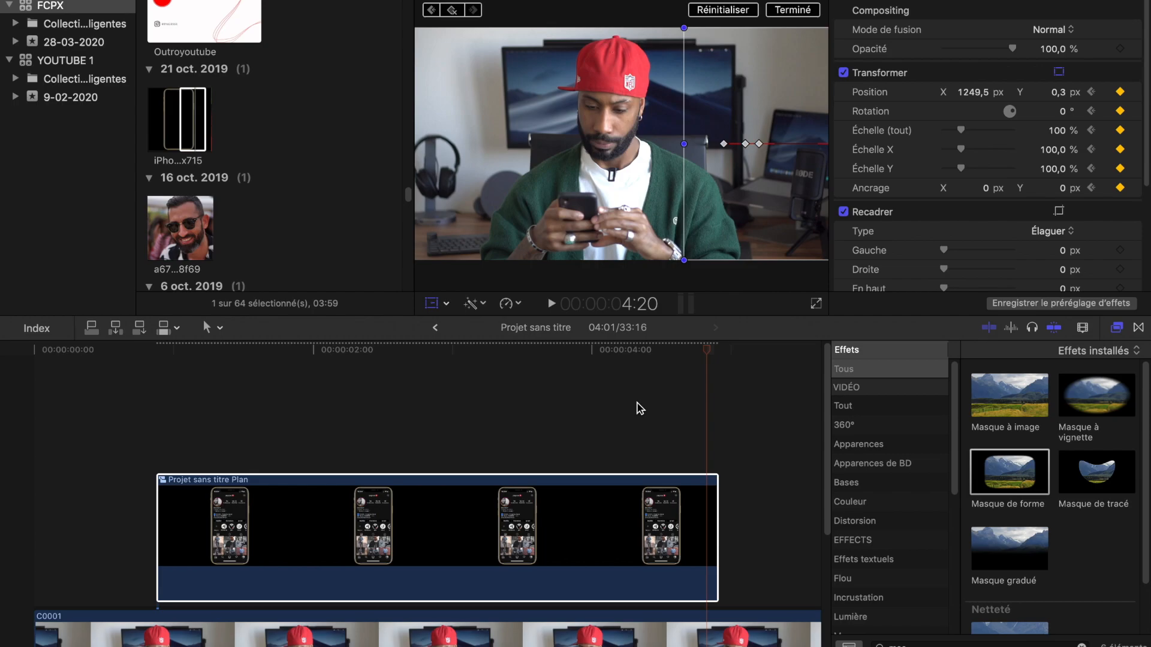
# Step: Play back the phone's slide-in and slide-out, hide the on-screen transform controls, and return to the compound clip's start
pyautogui.click(146, 425)
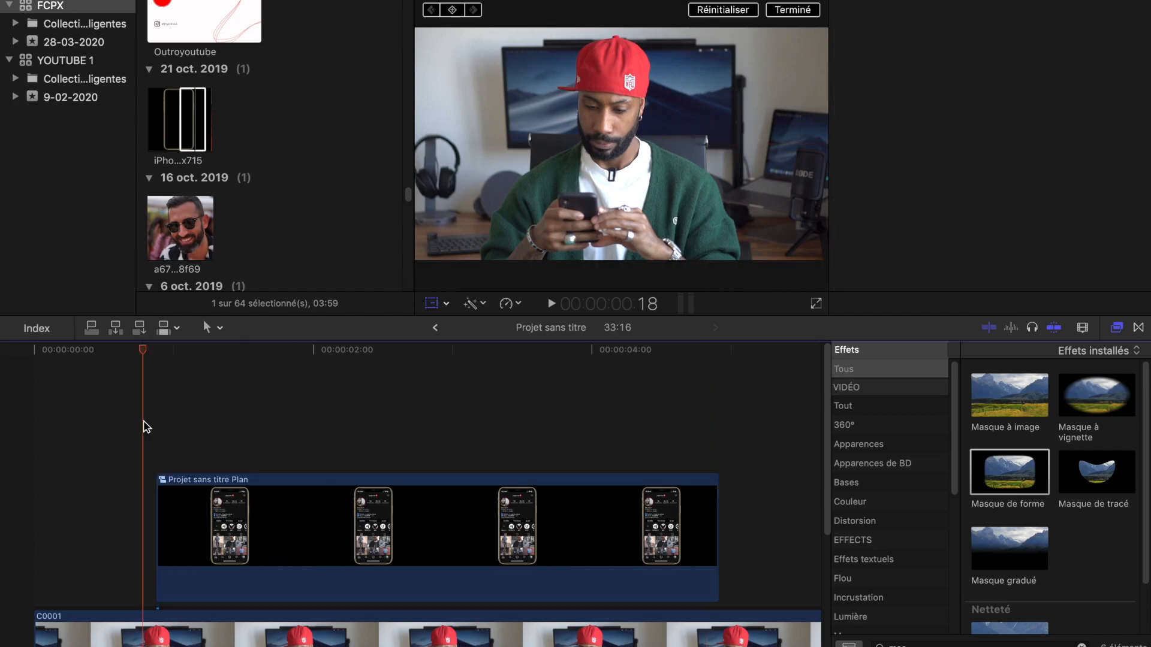
pyautogui.press('space')
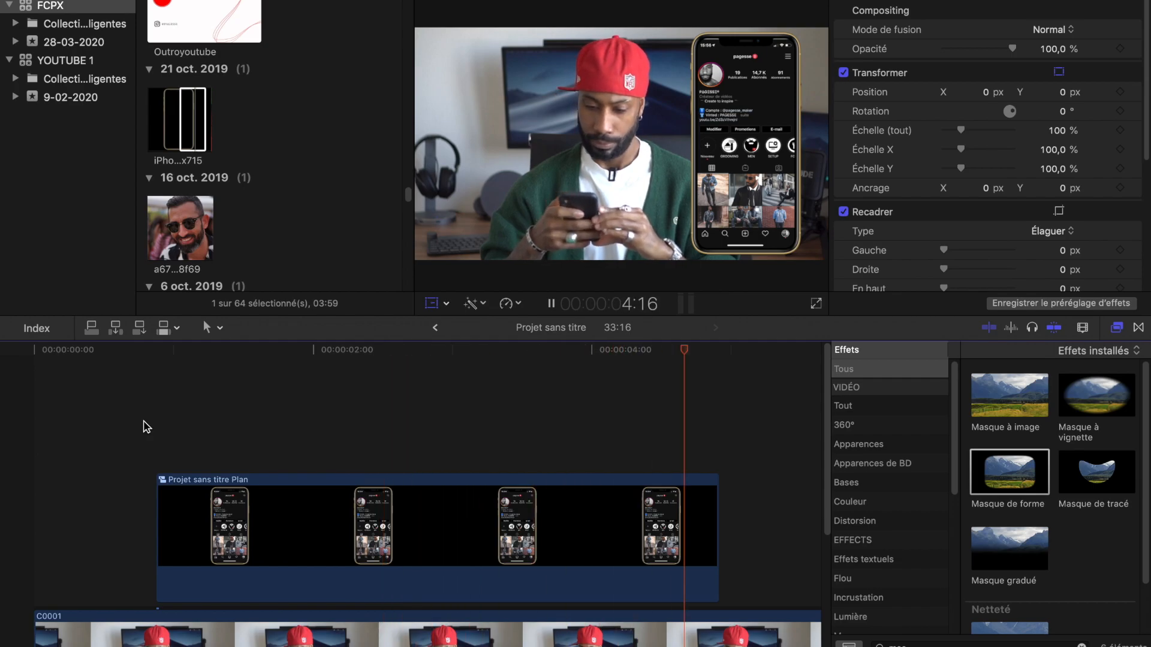
pyautogui.press('space')
pyautogui.click(145, 427)
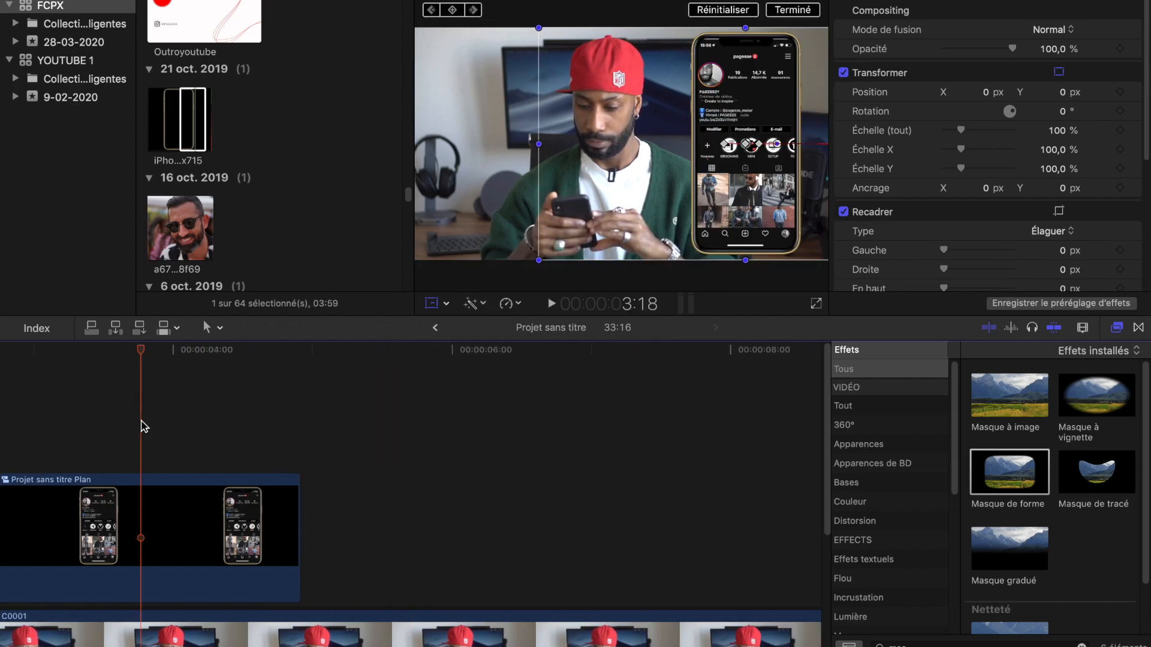
pyautogui.click(442, 305)
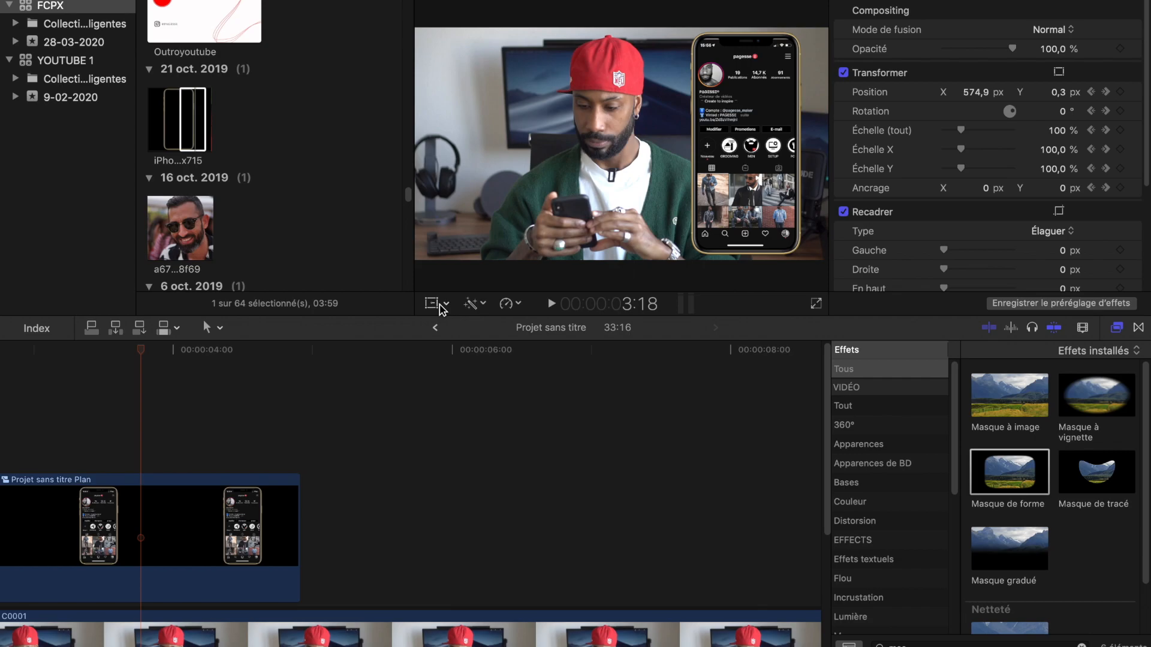
pyautogui.hscroll(-10, 470, 425)
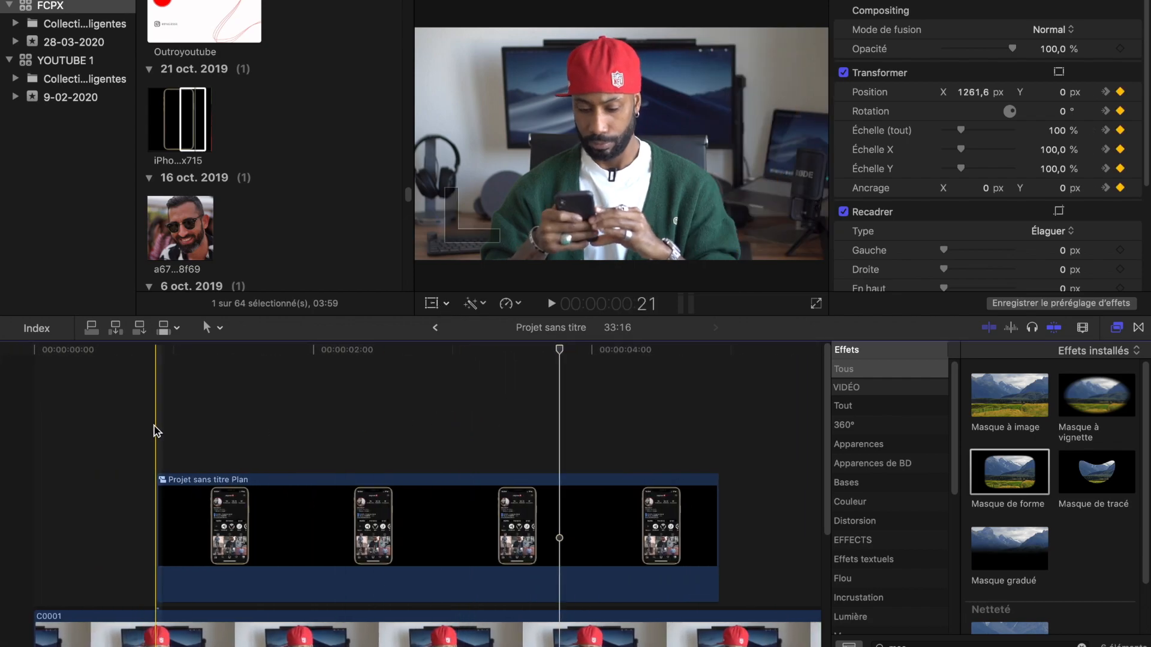